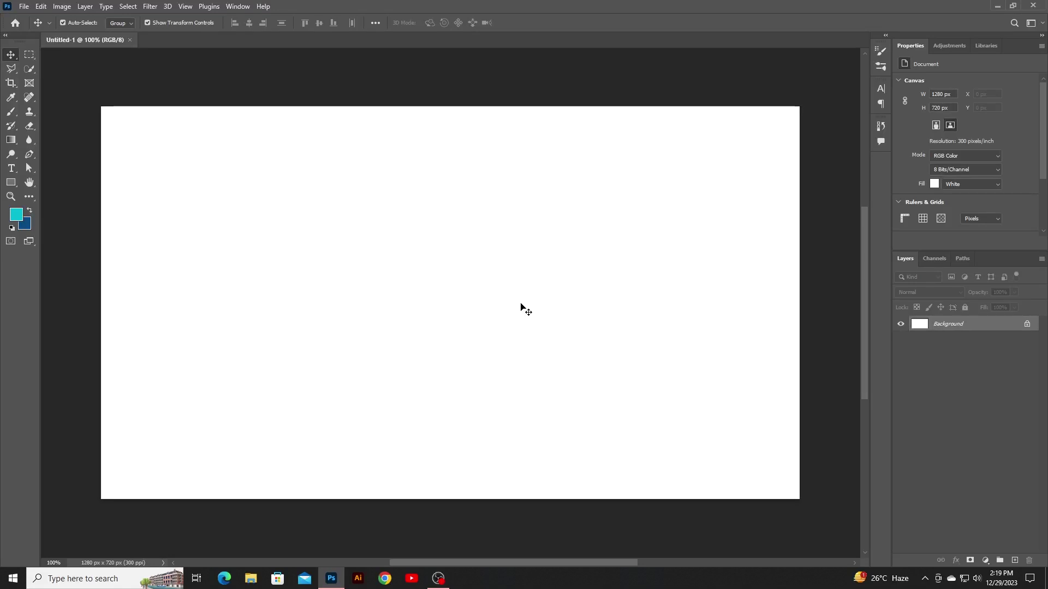
Step: Add a text layer reading "JUMP" on the blank canvas
click(12, 171)
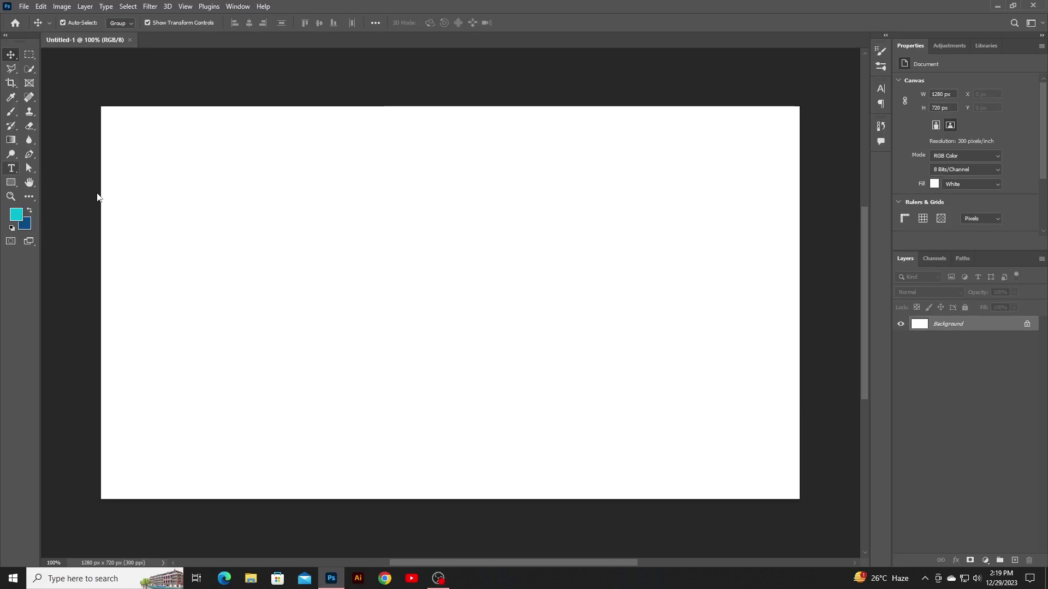
click(299, 286)
text(JUM)
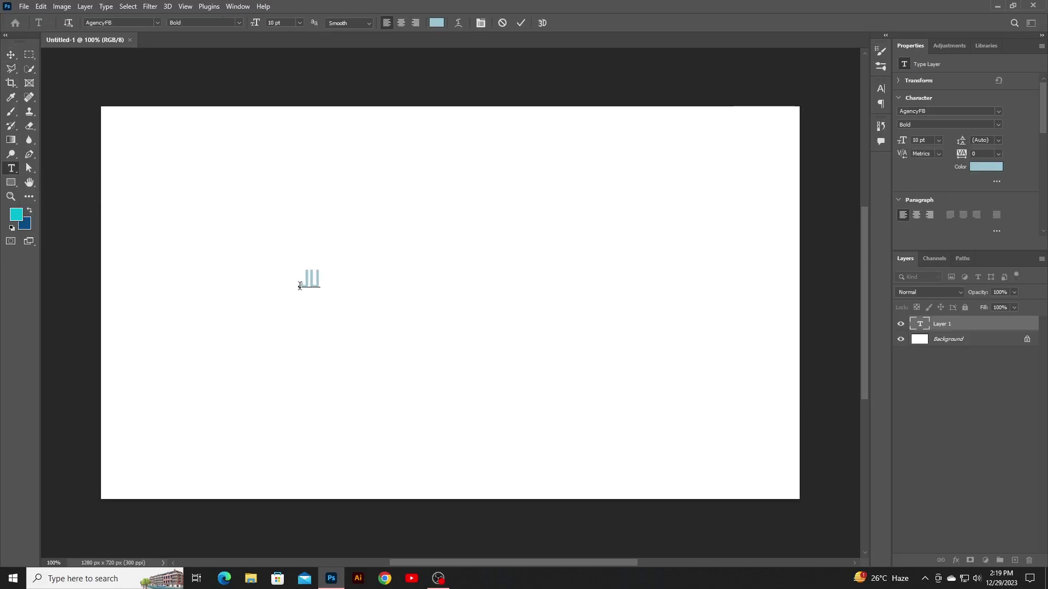
text(P)
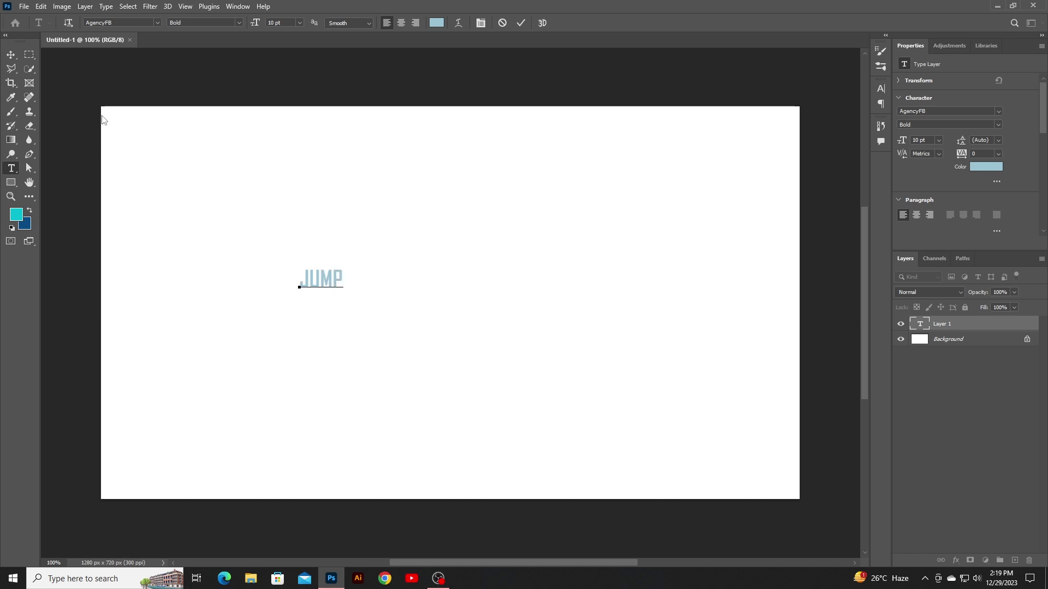
click(10, 55)
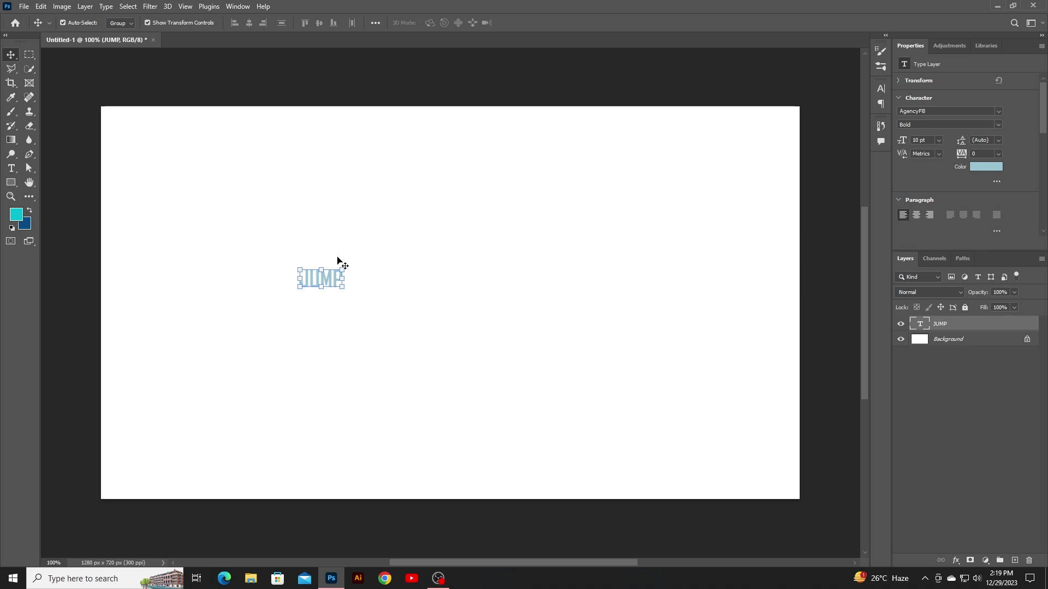
Step: Scale the JUMP text up to about 94 pt and position it around the middle of the canvas
drag(345, 270, 517, 168)
drag(421, 297, 532, 315)
drag(630, 185, 636, 179)
click(541, 22)
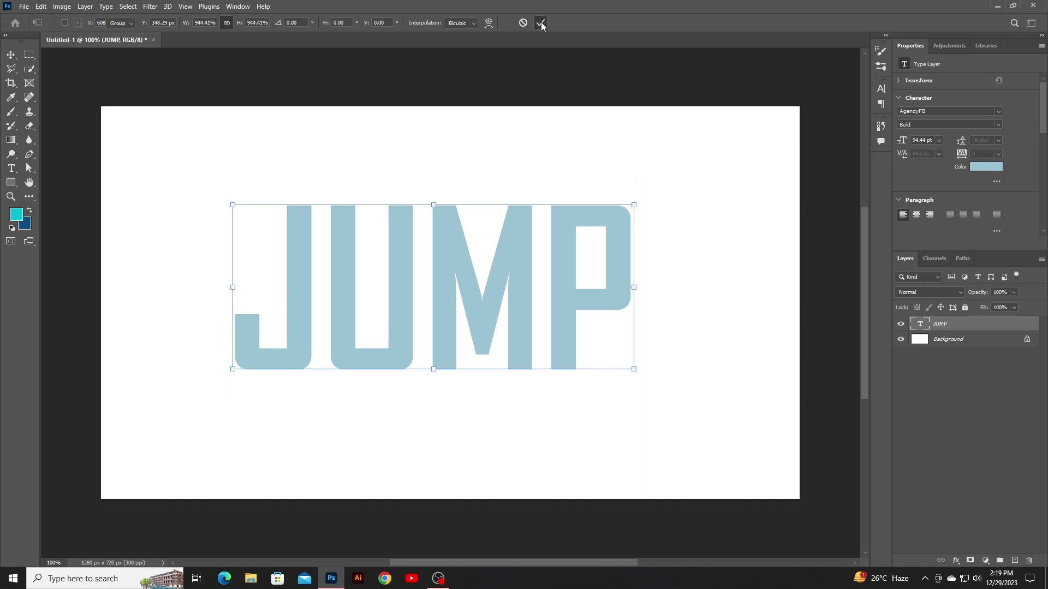
drag(491, 277, 497, 277)
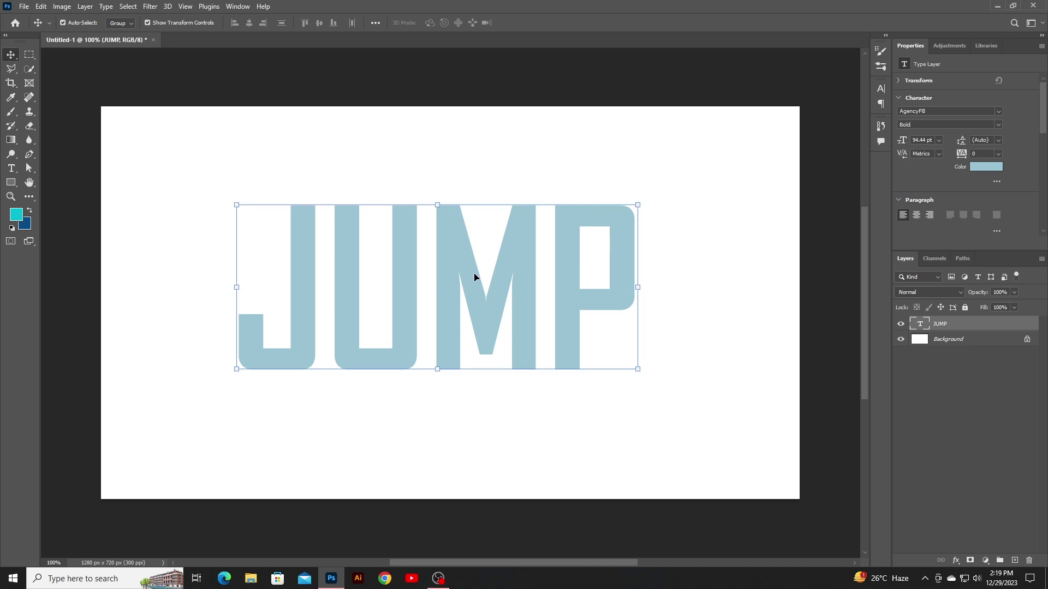
Step: Place full-shot-woman-running-with-phone.jpg as an embedded image above the text and lower its opacity to 71%
click(27, 6)
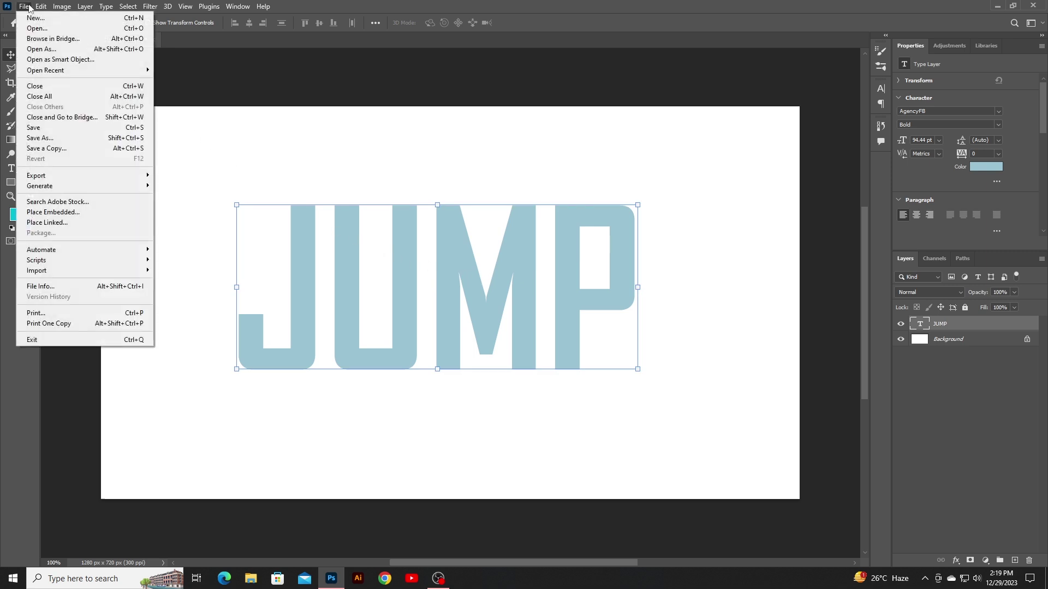
click(55, 212)
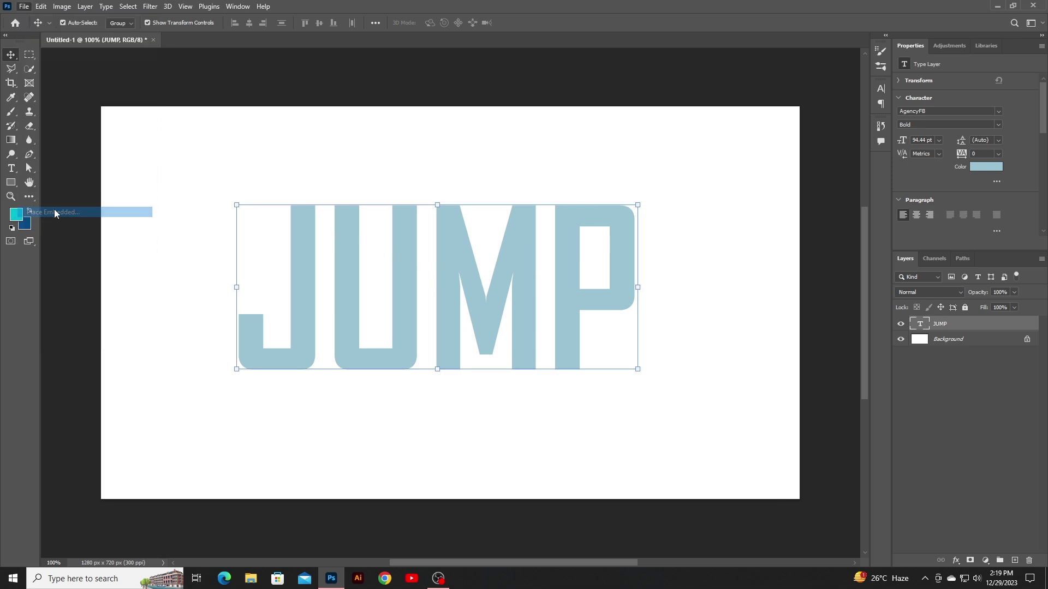
click(357, 239)
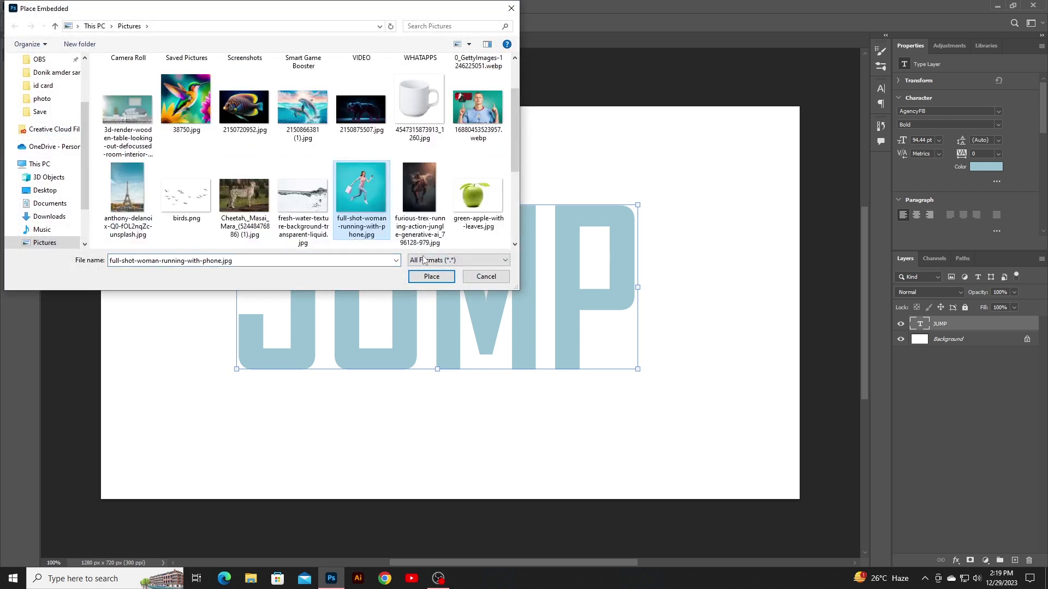
click(446, 278)
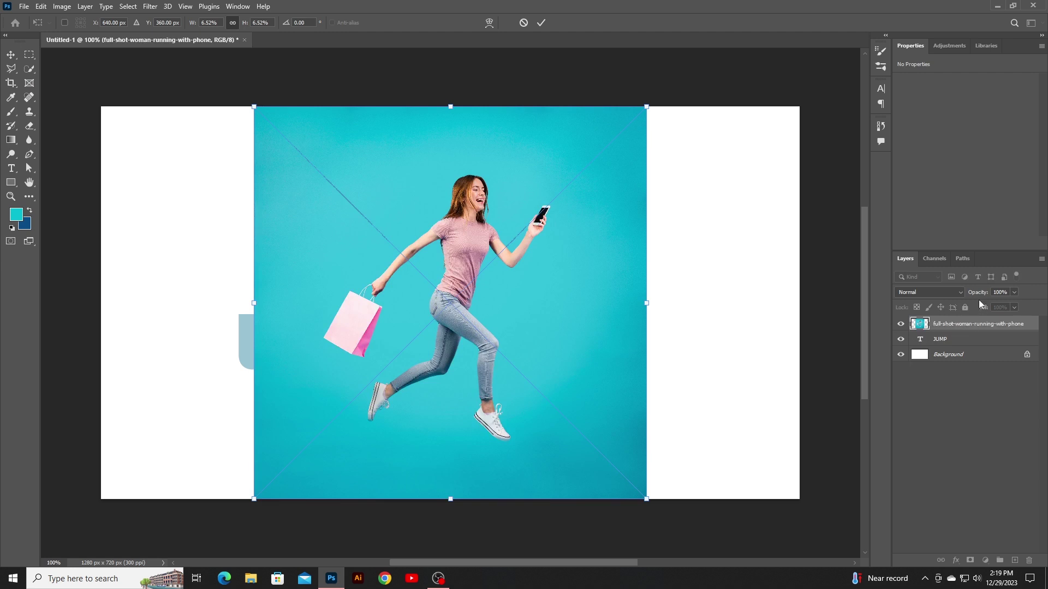
drag(978, 293, 960, 330)
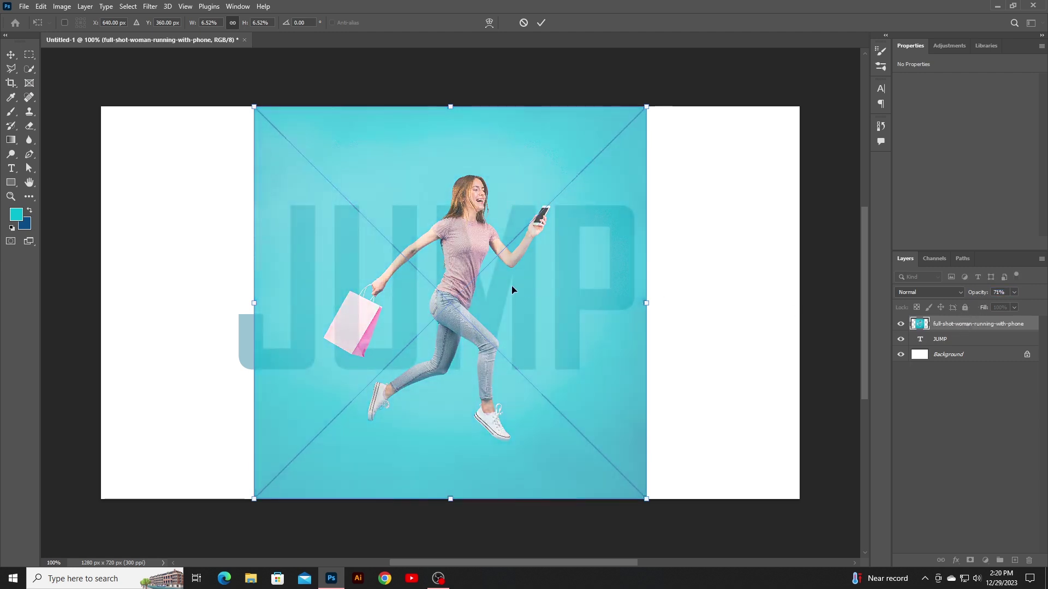
Step: Flip the placed woman photo horizontally and scale it to about 7.5%, positioned so the figure overlaps the JUMP text
right_click(515, 286)
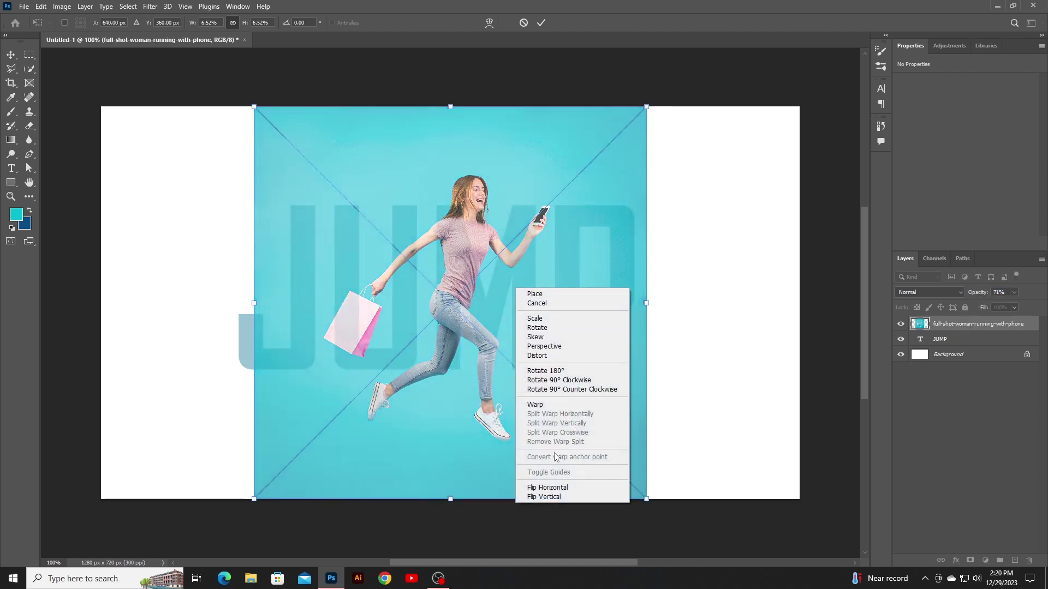
click(556, 489)
drag(645, 112, 695, 56)
drag(629, 258, 588, 341)
drag(447, 508, 445, 502)
drag(457, 419, 457, 415)
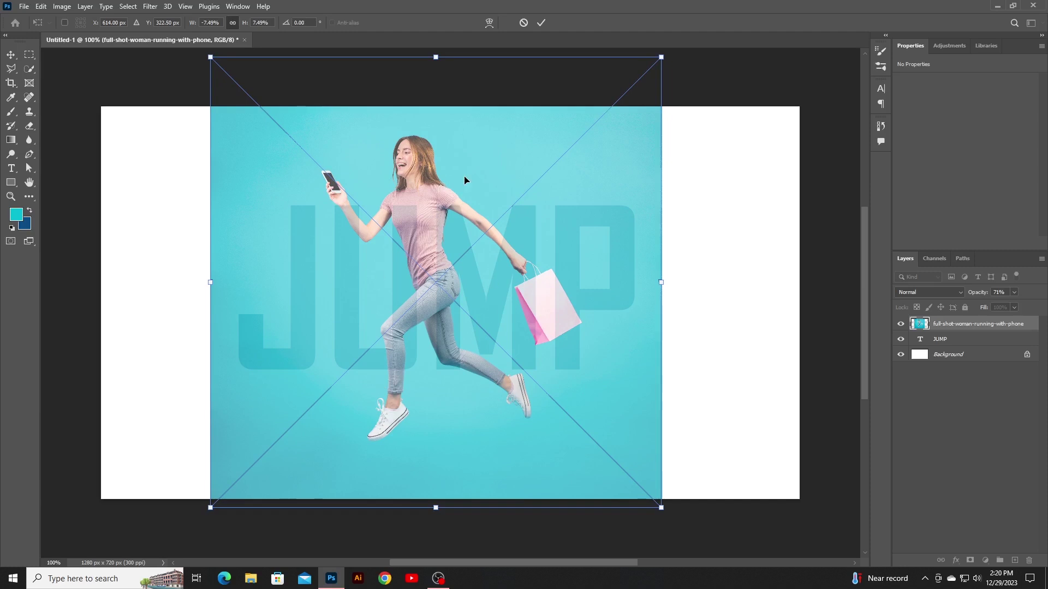
click(540, 23)
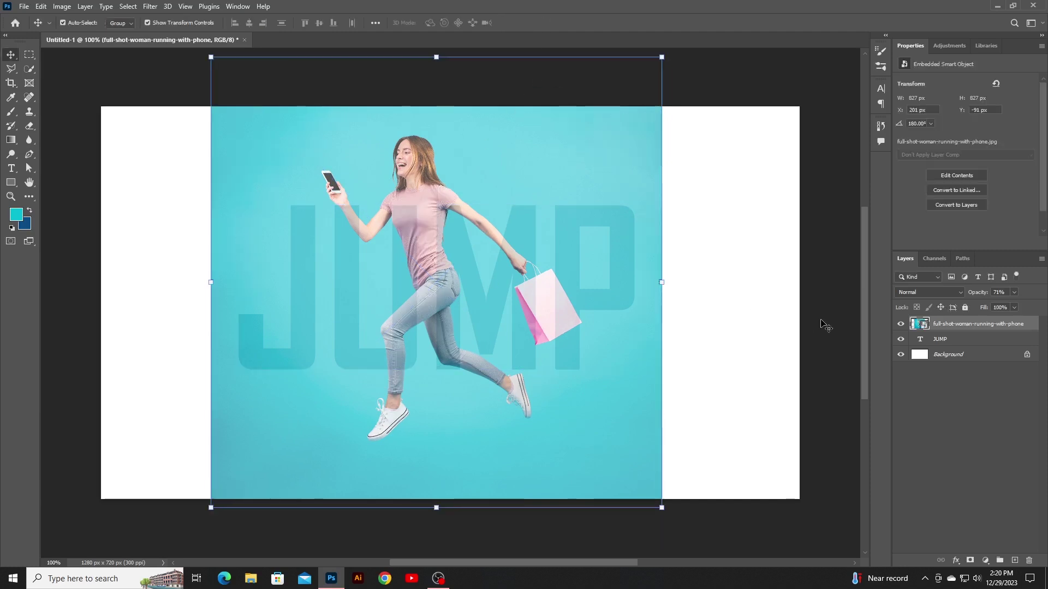
Step: Set the photo layer's opacity to 100% and clip it to the JUMP text with a clipping mask
drag(980, 293, 1046, 294)
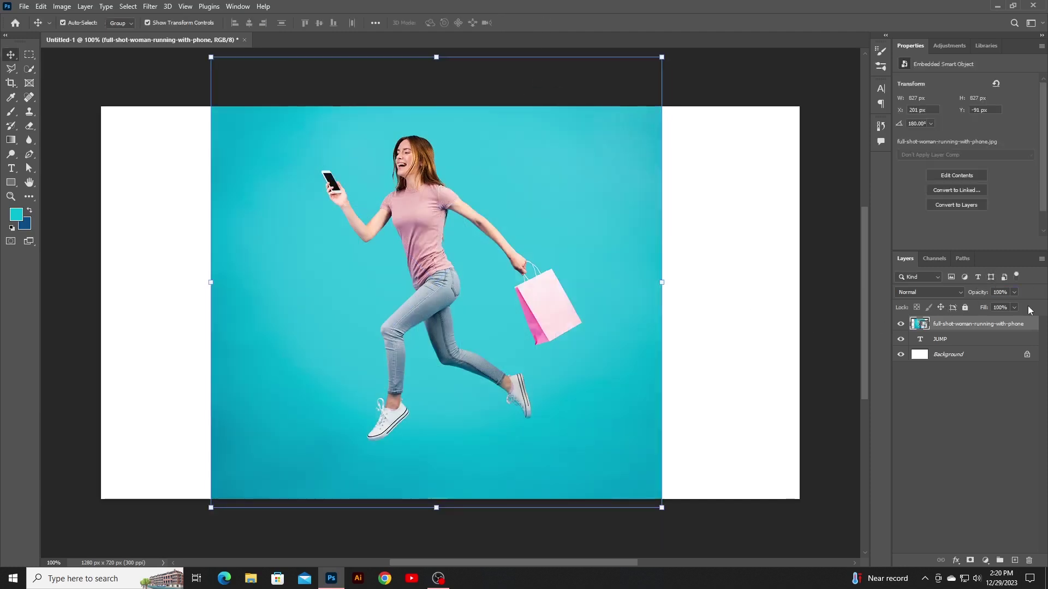
right_click(983, 327)
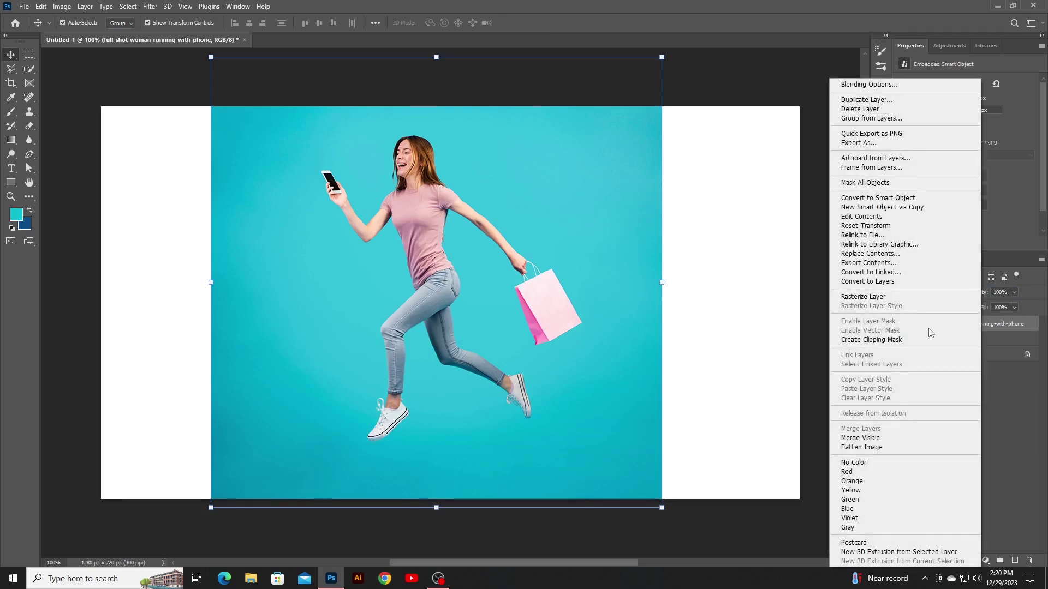
click(893, 340)
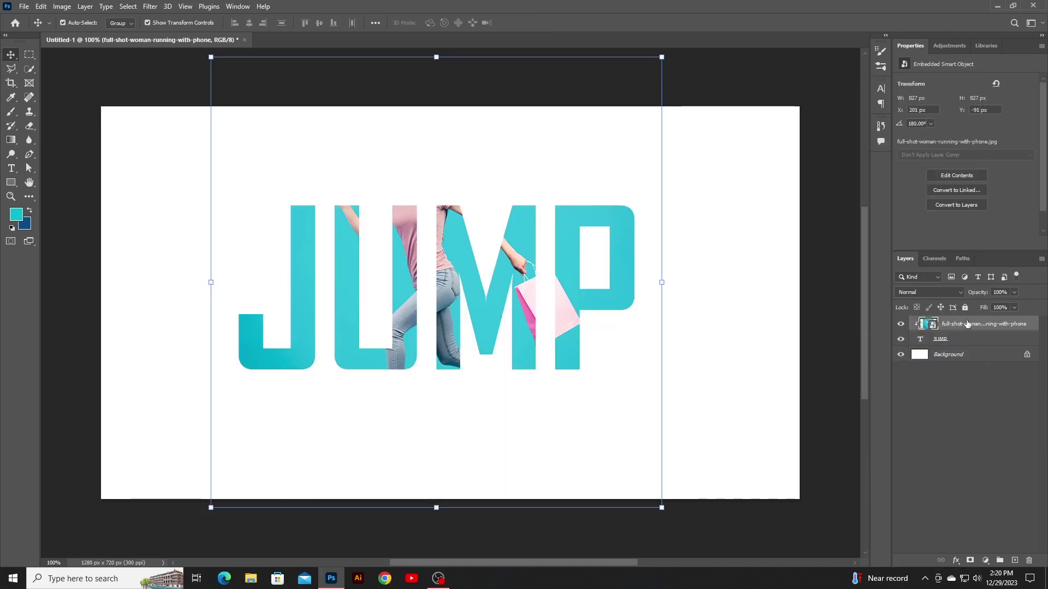
Step: Duplicate the clipped photo layer, turn the copy into a regular pixel layer and remove its background
key(ctrl+j)
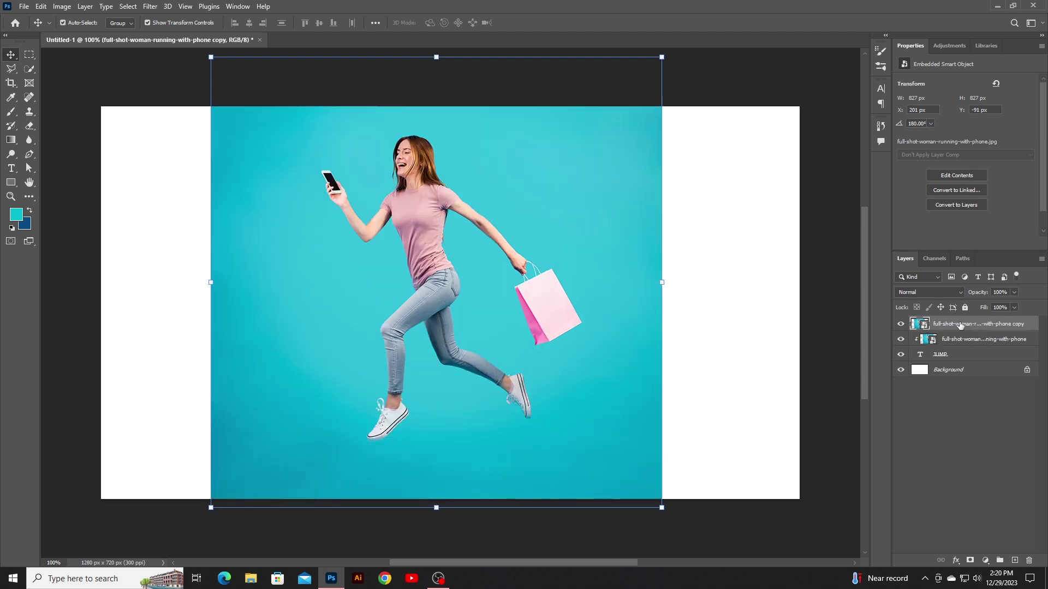
click(963, 205)
click(960, 223)
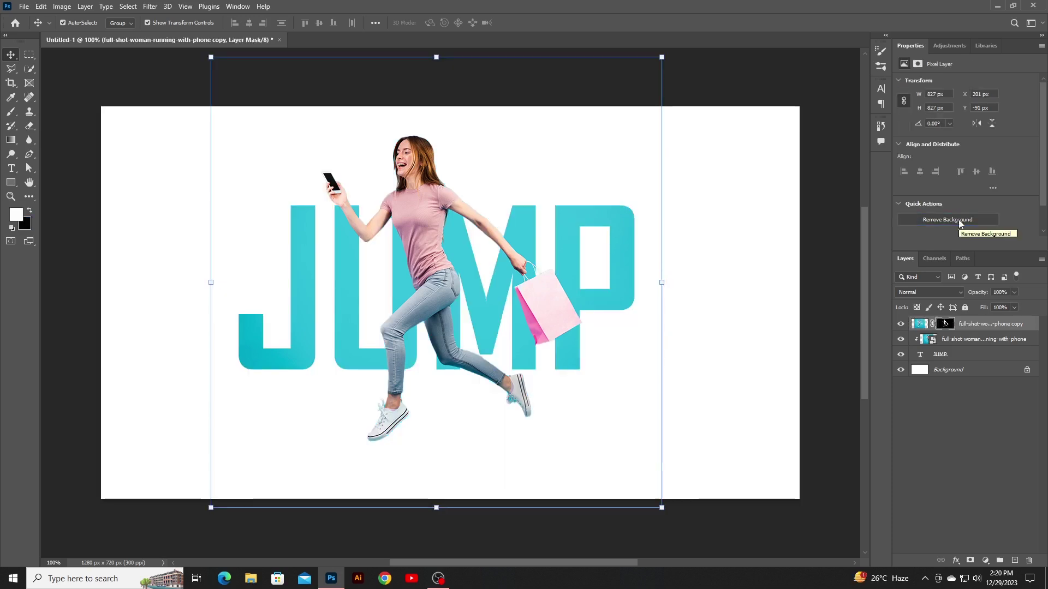
Step: Convert the cut-out woman layer to a smart object and add a black layer mask that hides it
right_click(963, 327)
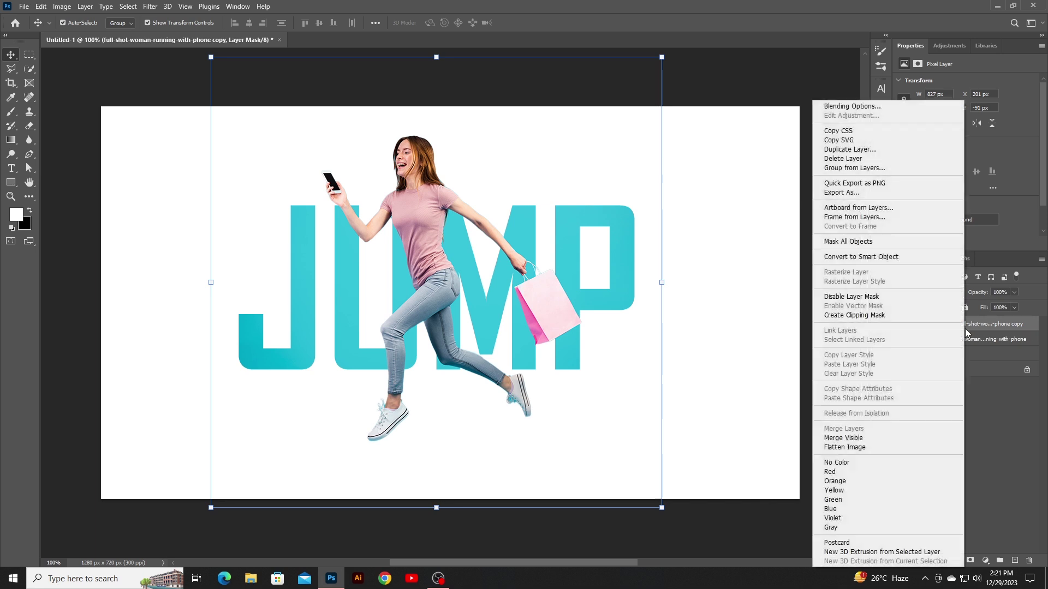
click(854, 257)
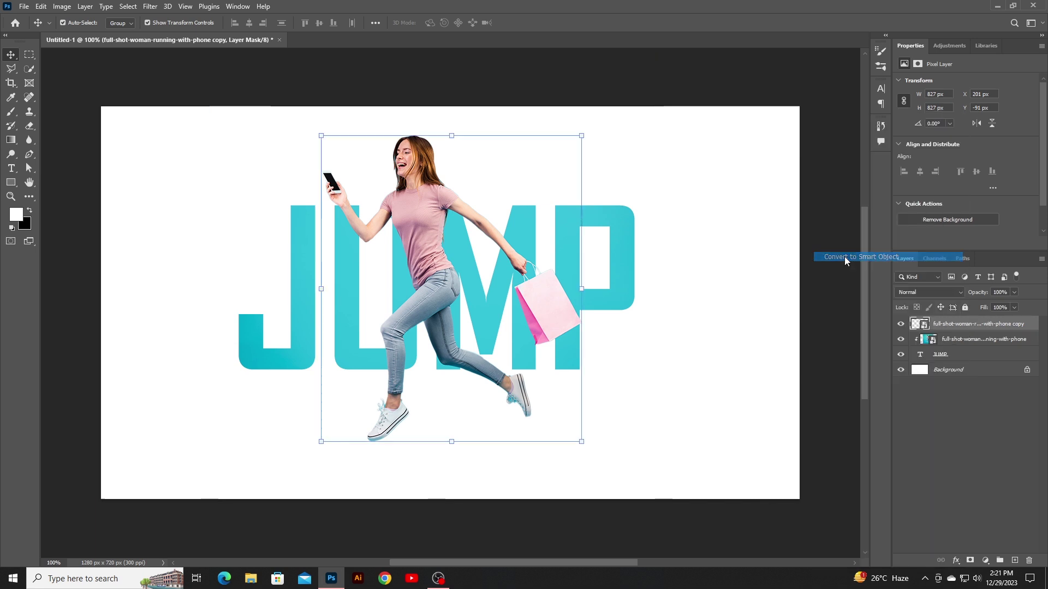
key(alt)
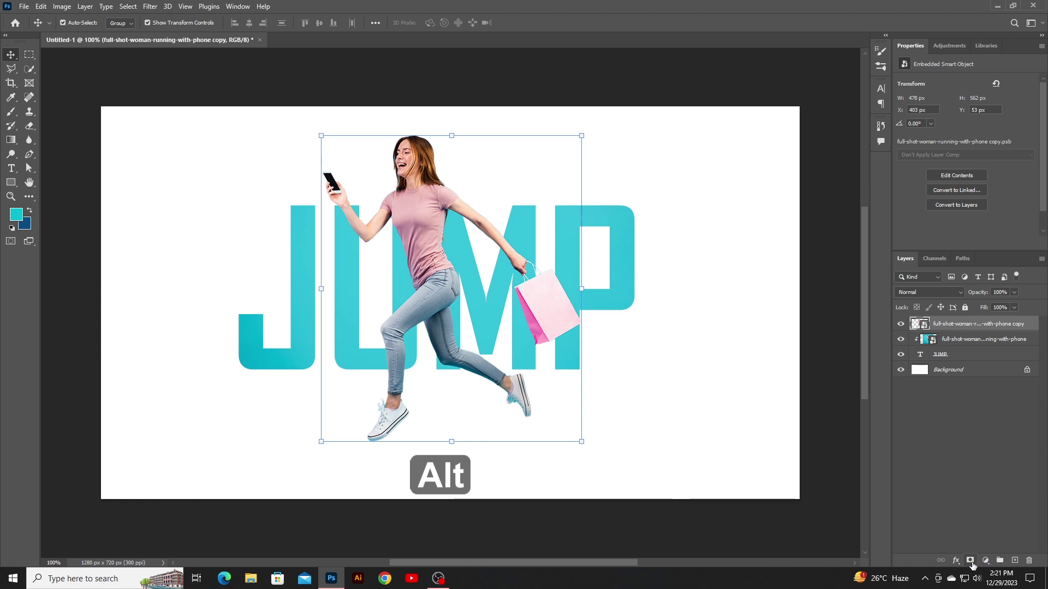
alt+click(970, 562)
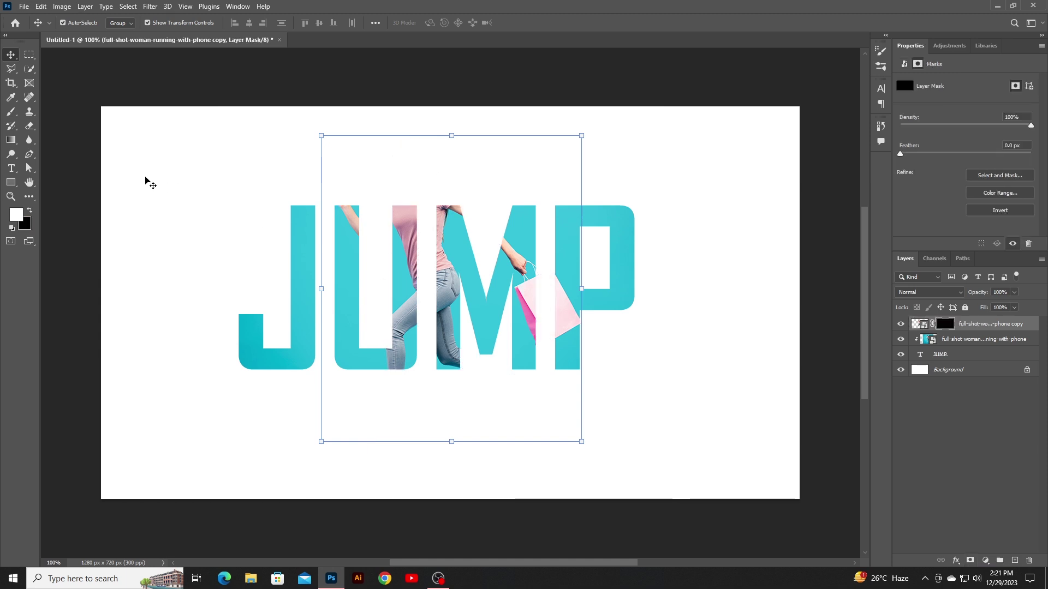
Step: Paint white on the cut-out's mask with the Brush to reveal the phone hand, head and shoulders, lower legs and both shoes
click(10, 111)
mouse_move(334, 185)
mouse_down()
mouse_move(343, 187)
mouse_move(319, 172)
mouse_up()
mouse_move(409, 187)
mouse_down()
mouse_move(398, 162)
mouse_move(410, 136)
mouse_move(439, 174)
mouse_move(446, 221)
mouse_move(436, 186)
mouse_move(411, 204)
mouse_move(398, 201)
mouse_move(398, 186)
mouse_move(402, 220)
mouse_move(431, 196)
mouse_move(420, 209)
mouse_move(435, 208)
mouse_move(418, 221)
mouse_move(458, 201)
mouse_move(446, 193)
mouse_move(453, 209)
mouse_move(452, 190)
mouse_move(455, 222)
mouse_up()
mouse_move(428, 390)
mouse_down()
mouse_move(407, 440)
mouse_move(403, 431)
mouse_move(362, 457)
mouse_up()
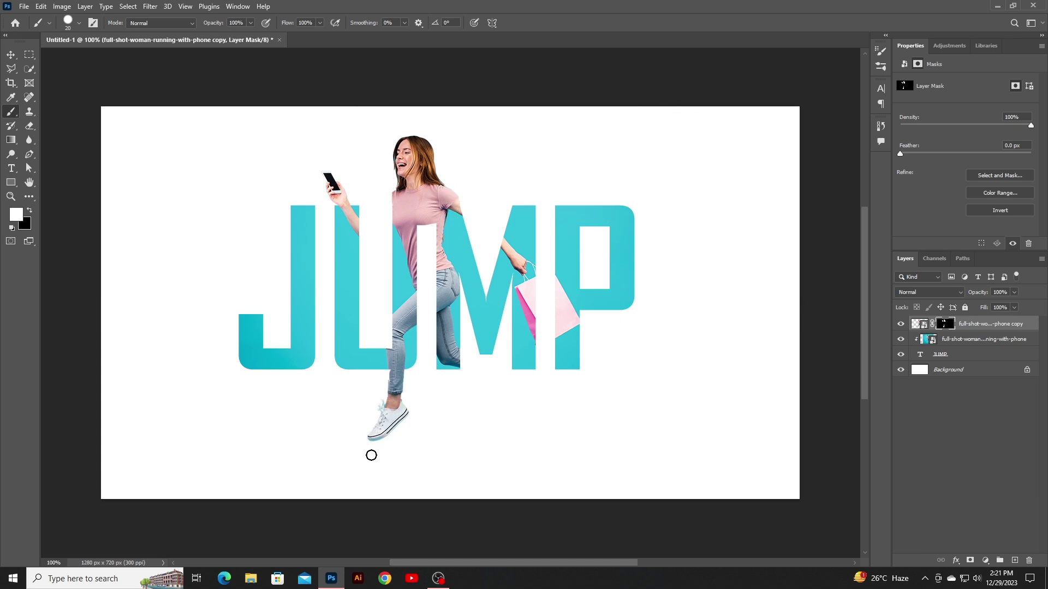
mouse_move(459, 383)
mouse_down()
mouse_move(480, 390)
mouse_move(468, 386)
mouse_move(481, 364)
mouse_move(551, 411)
mouse_move(542, 389)
mouse_move(553, 415)
mouse_move(525, 393)
mouse_move(519, 421)
mouse_up()
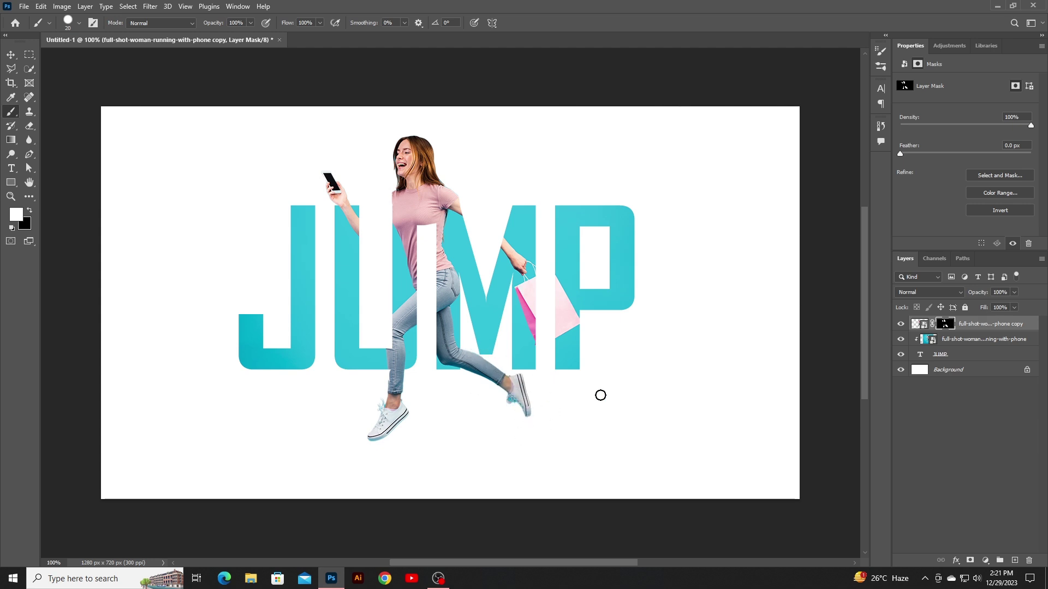
Step: Apply a drop shadow and a 2 px white outside stroke to the JUMP text layer
click(947, 355)
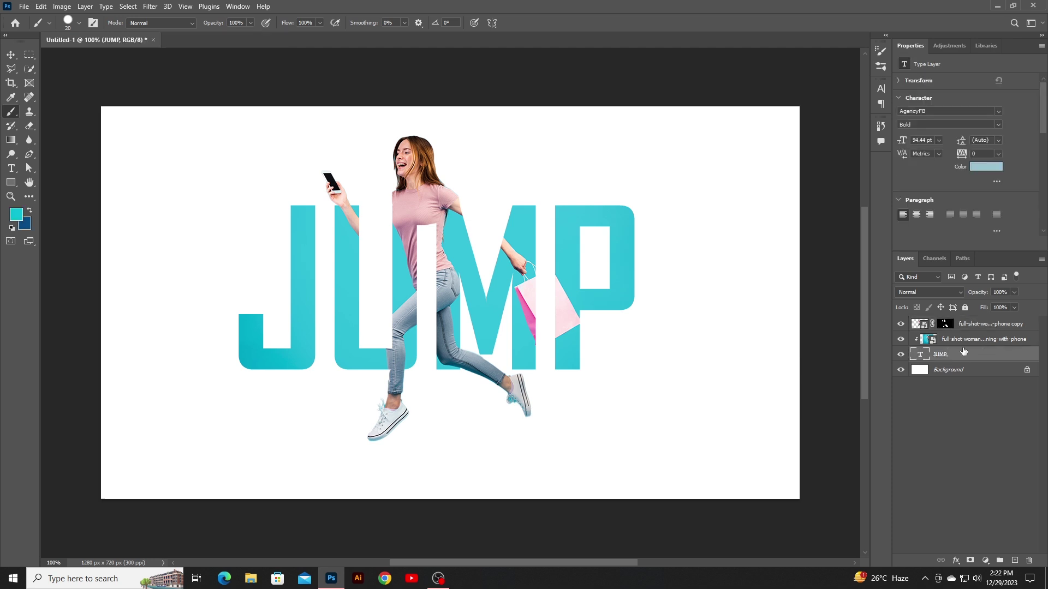
right_click(964, 352)
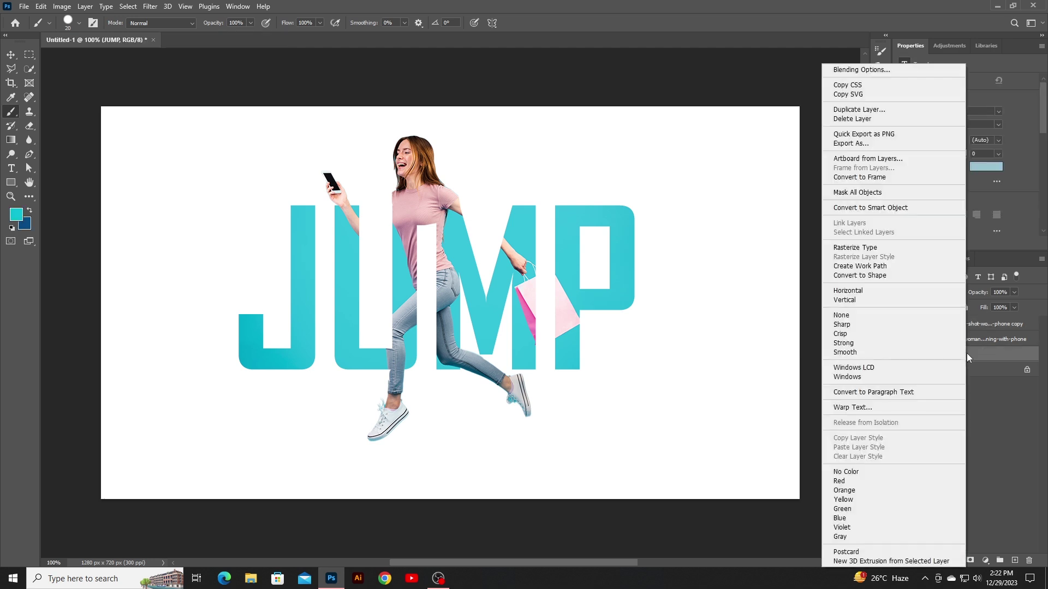
click(904, 76)
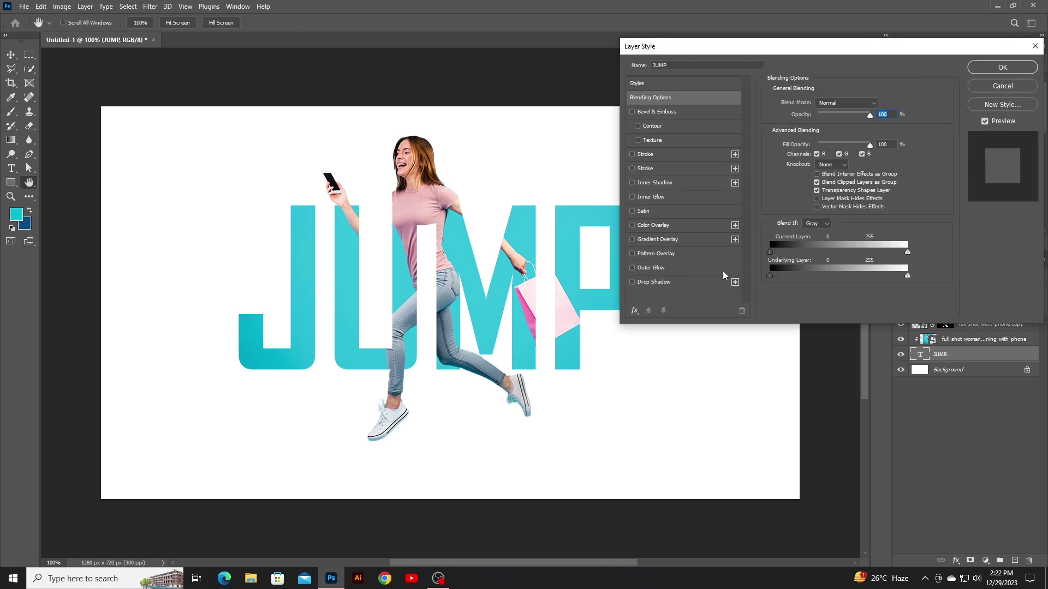
click(664, 284)
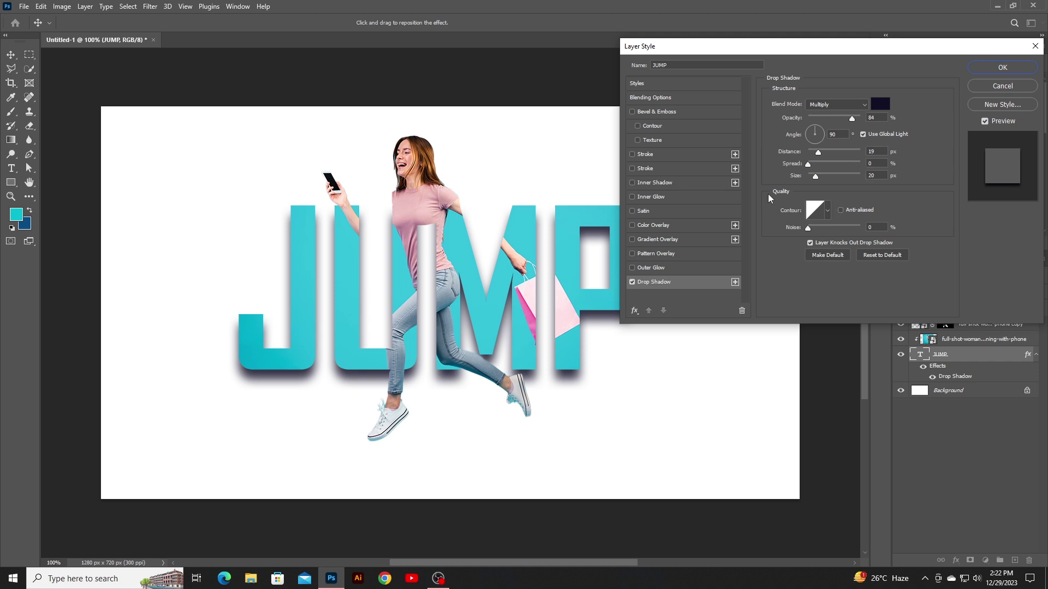
click(666, 164)
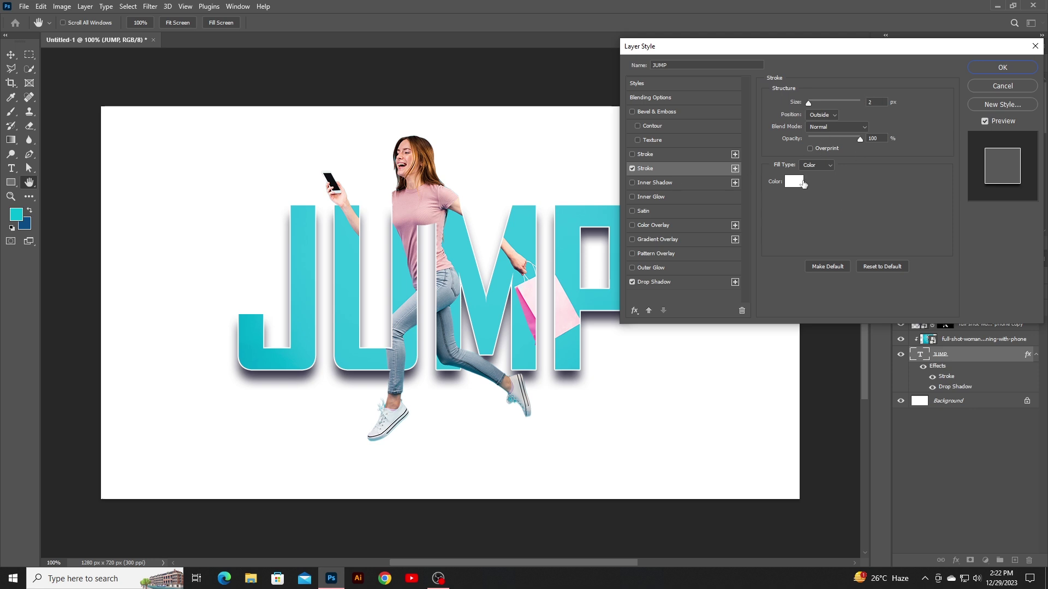
click(997, 67)
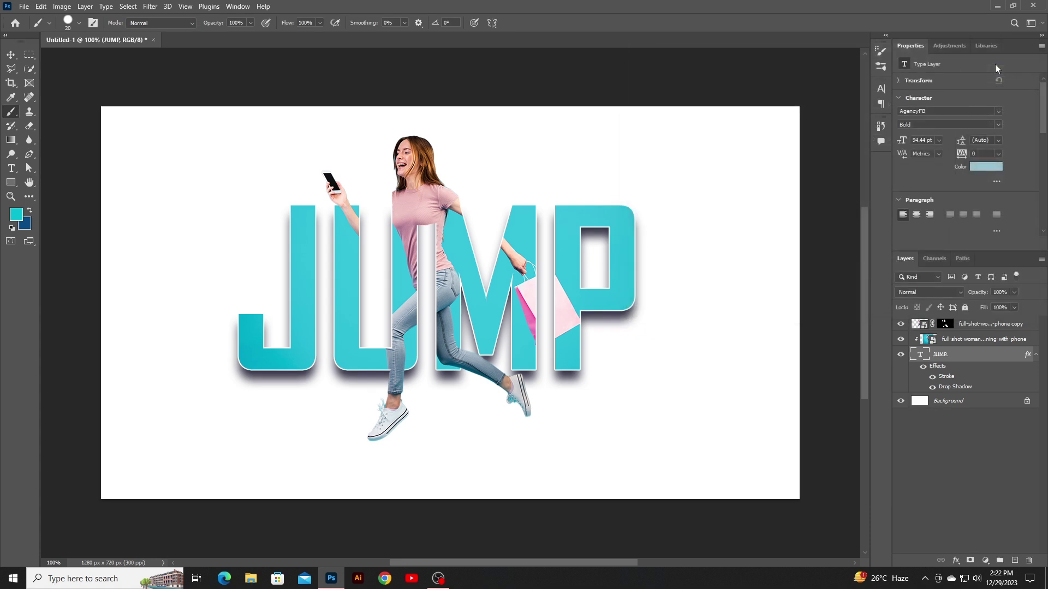
Step: Add a Gradient Fill layer directly above the Background using the Black, White preset with Radial style
click(957, 402)
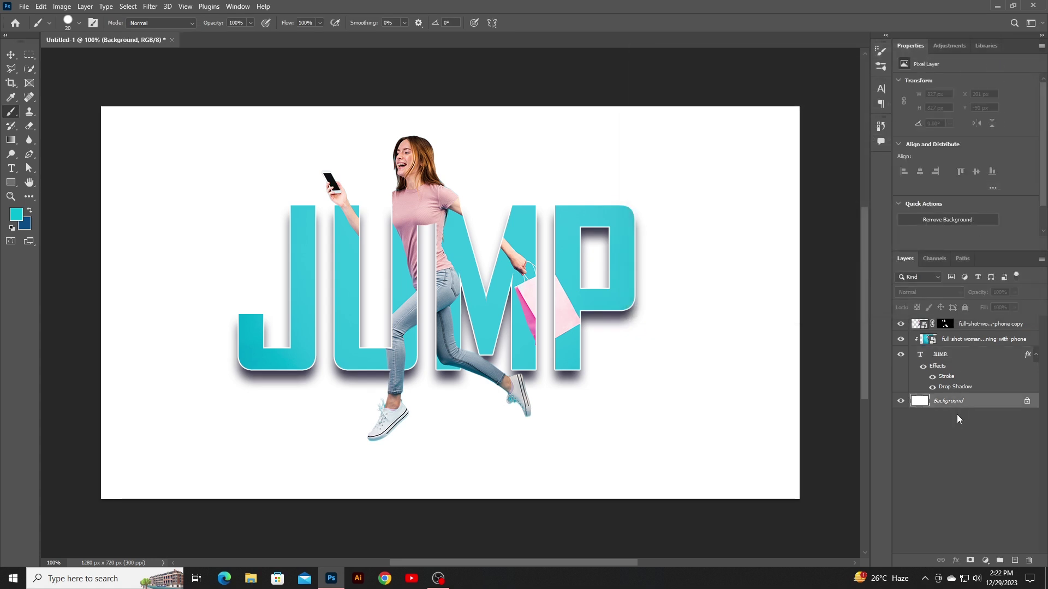
click(986, 560)
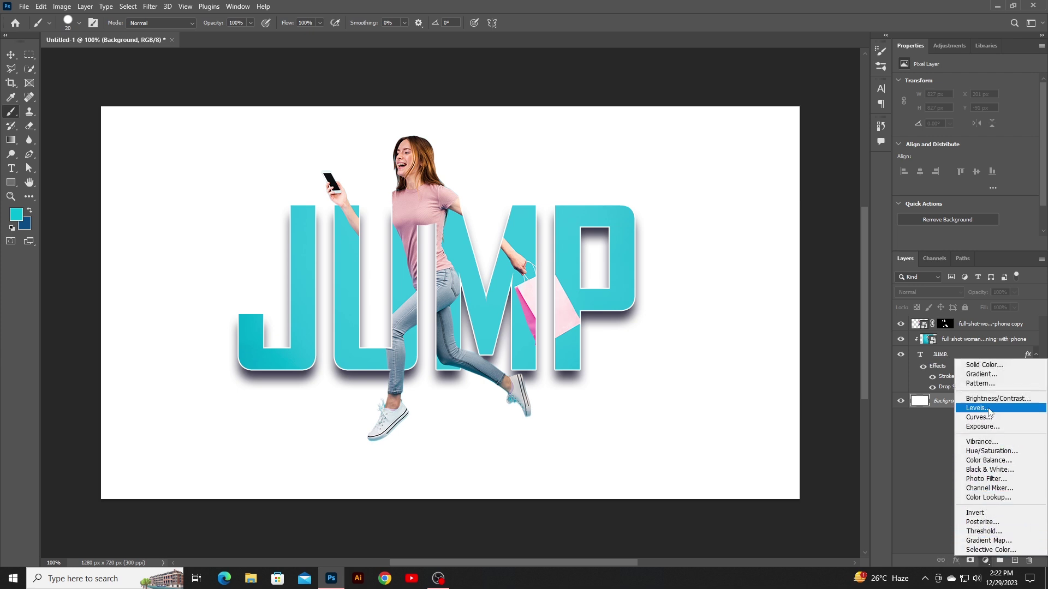
click(988, 376)
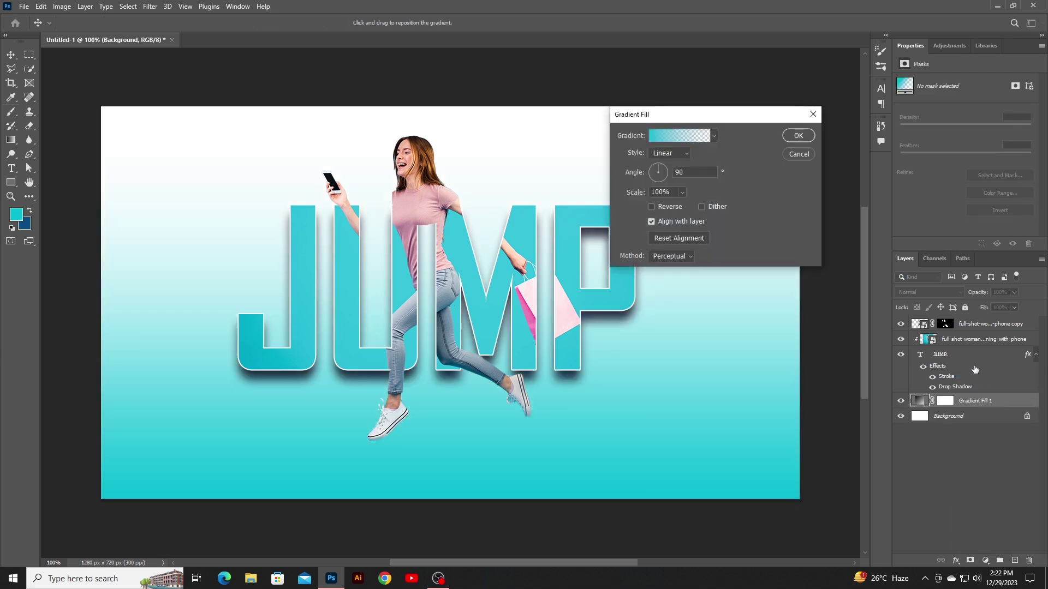
click(708, 136)
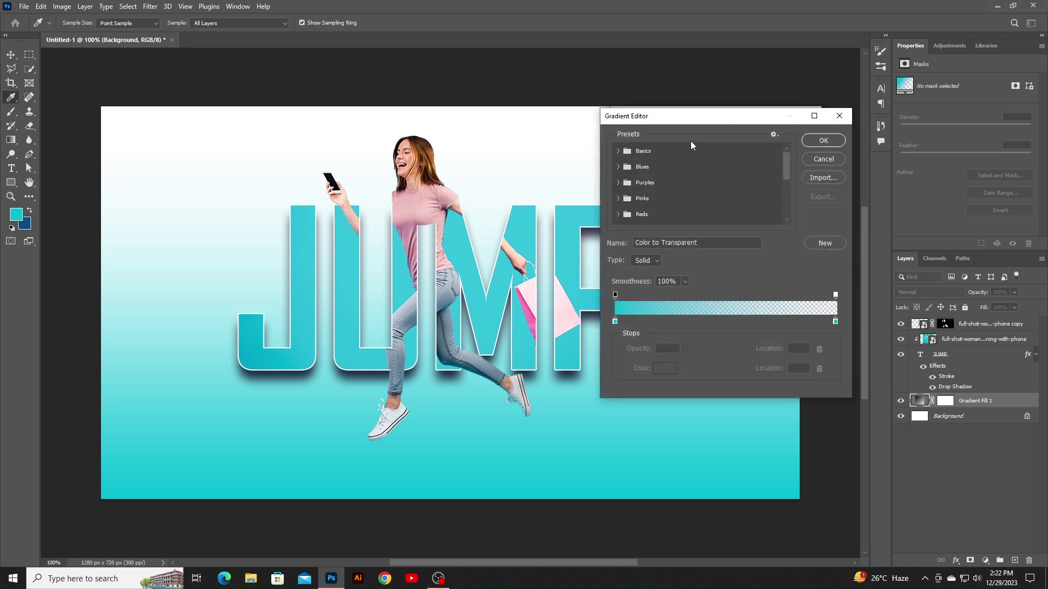
click(624, 155)
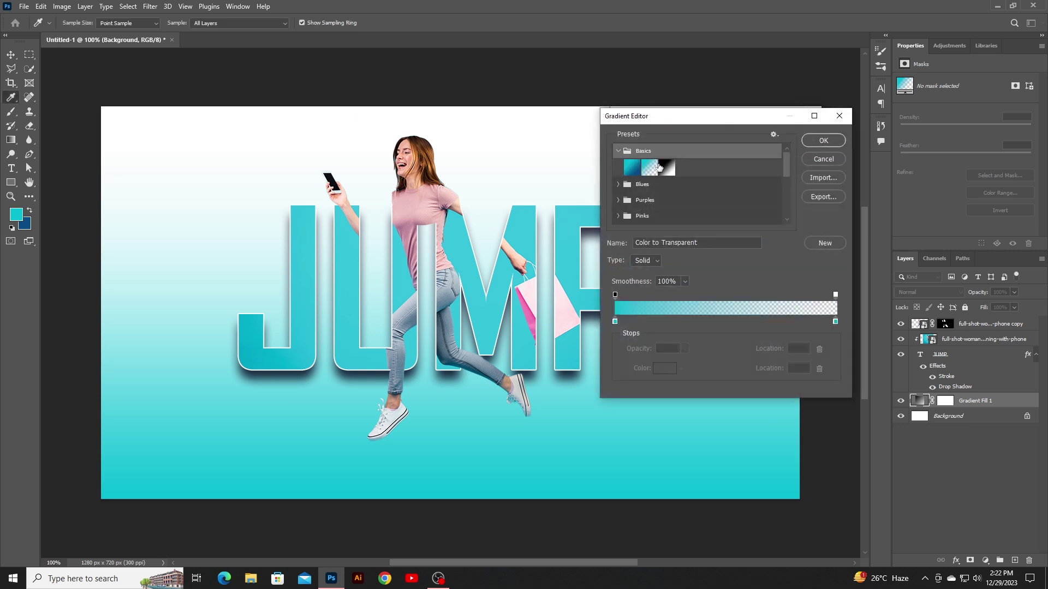
click(662, 168)
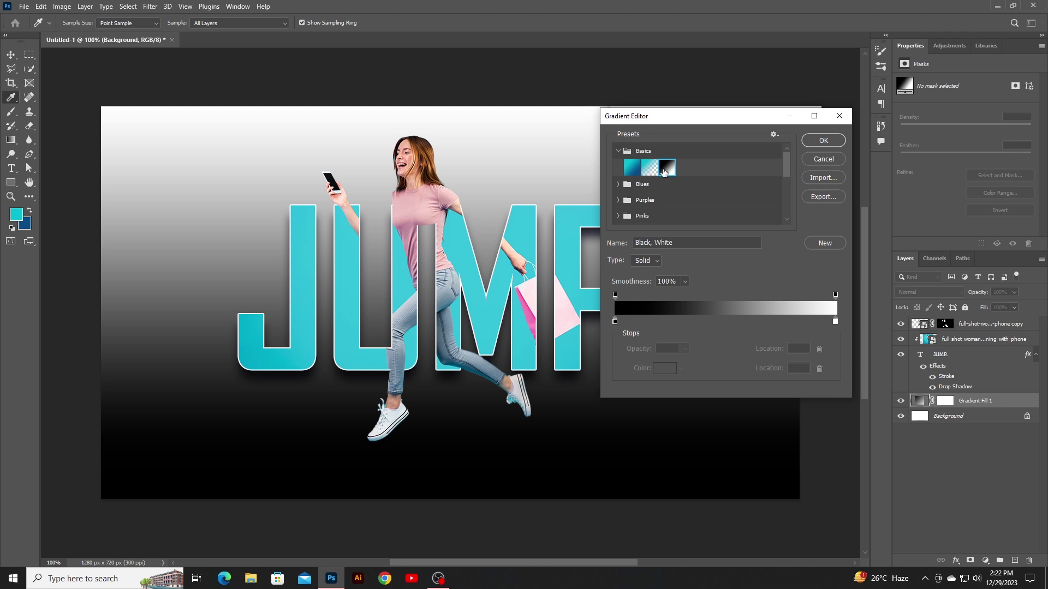
click(817, 141)
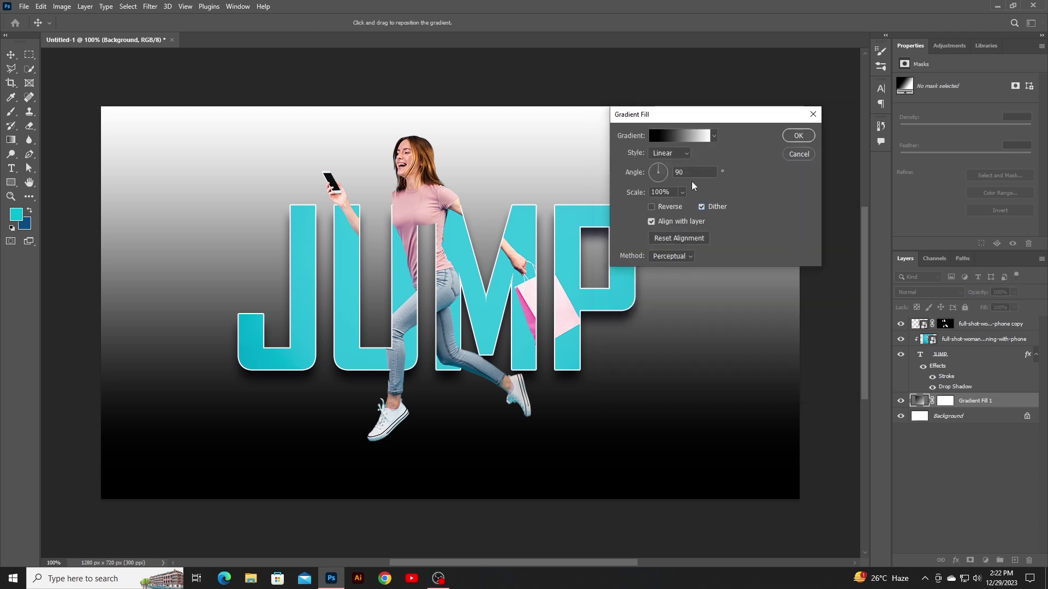
click(677, 154)
click(678, 168)
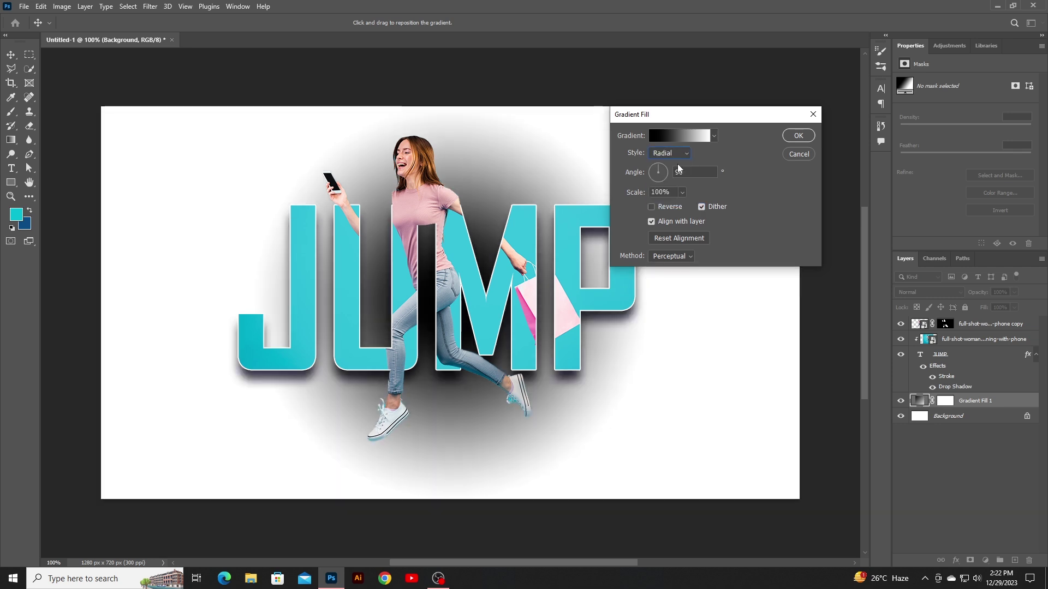
Step: Recolour the gradient's first stop with pale pink sampled from the shopping bag and its last stop with turquoise sampled from the letter P
click(678, 137)
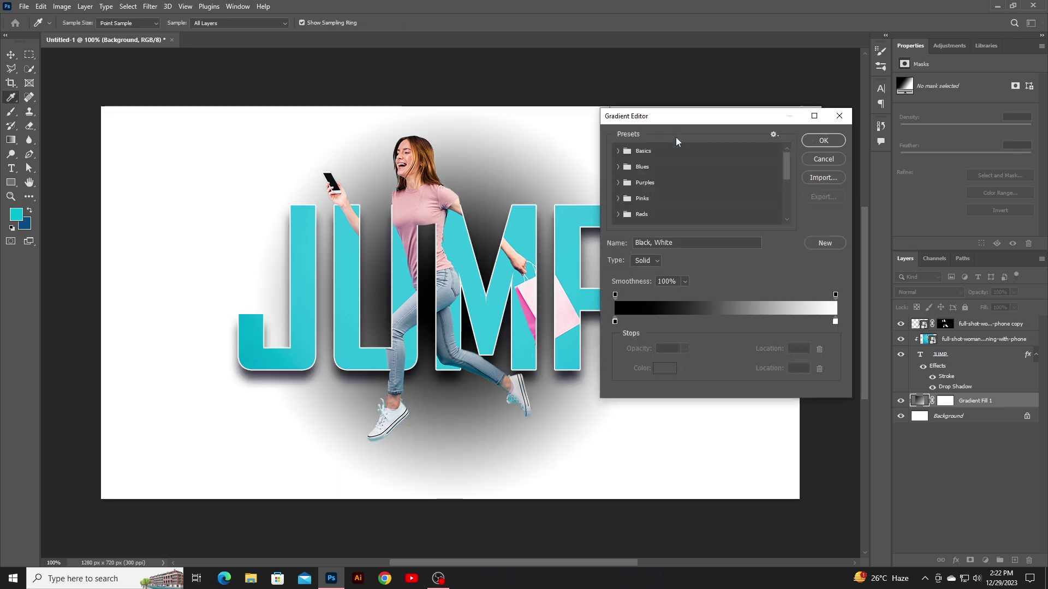
click(615, 322)
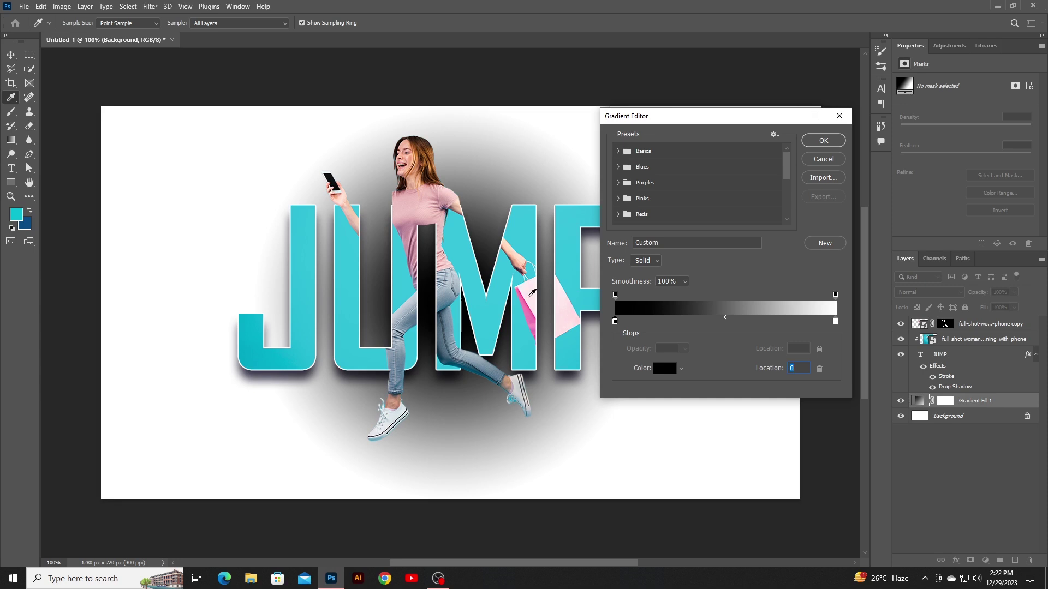
click(535, 290)
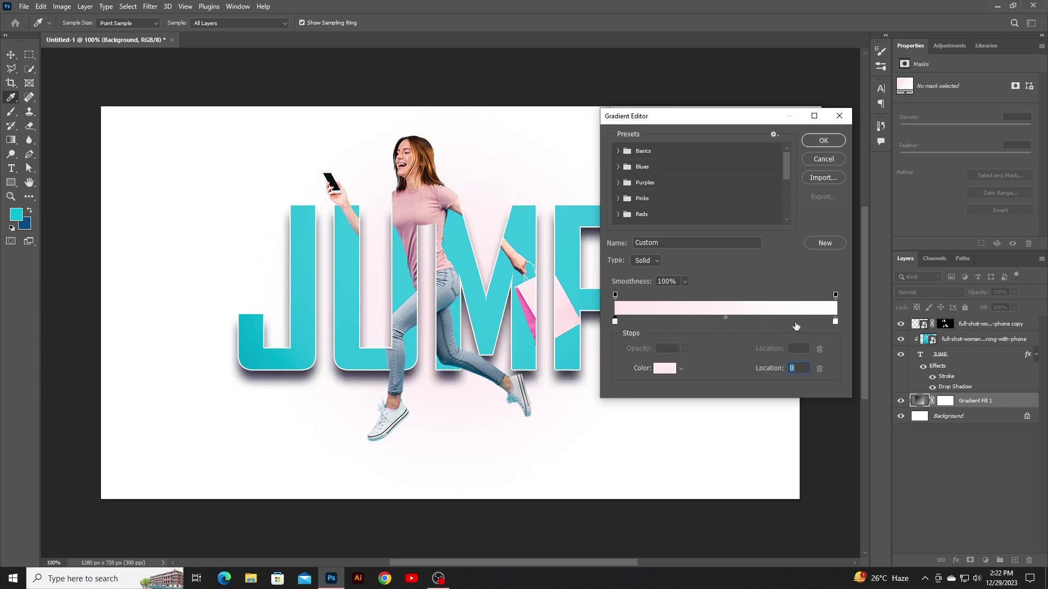
click(835, 322)
click(570, 217)
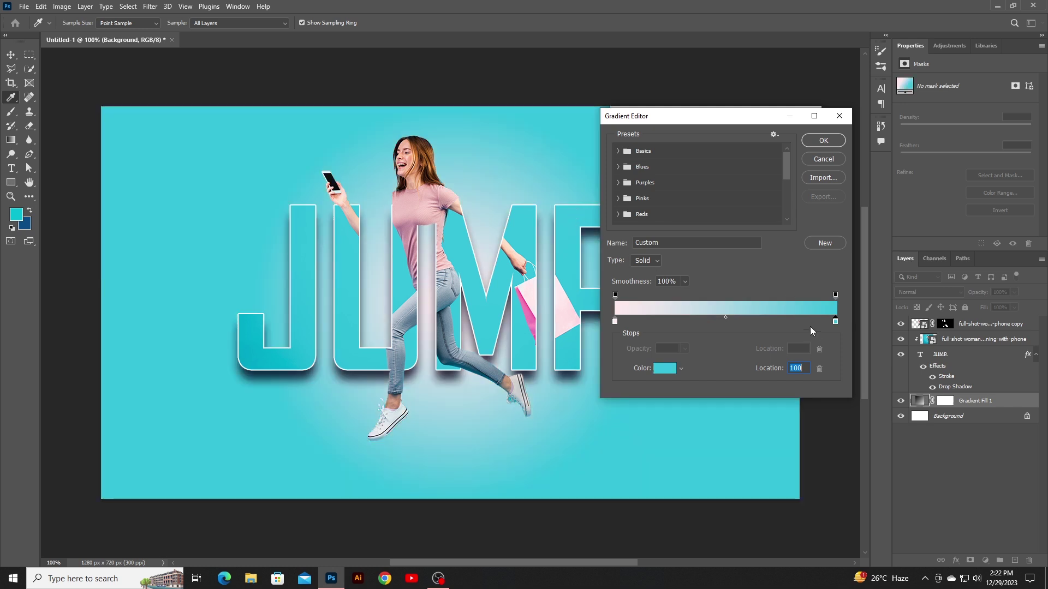
Step: Change the gradient's end stop colour to #48bdd1 and apply the gradient fill
double_click(835, 321)
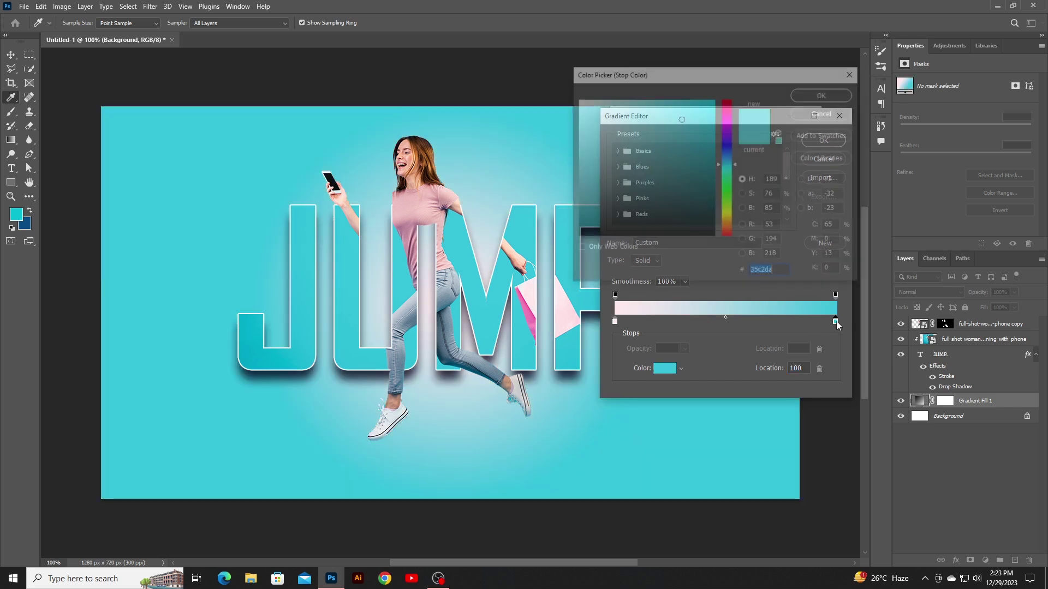
click(667, 124)
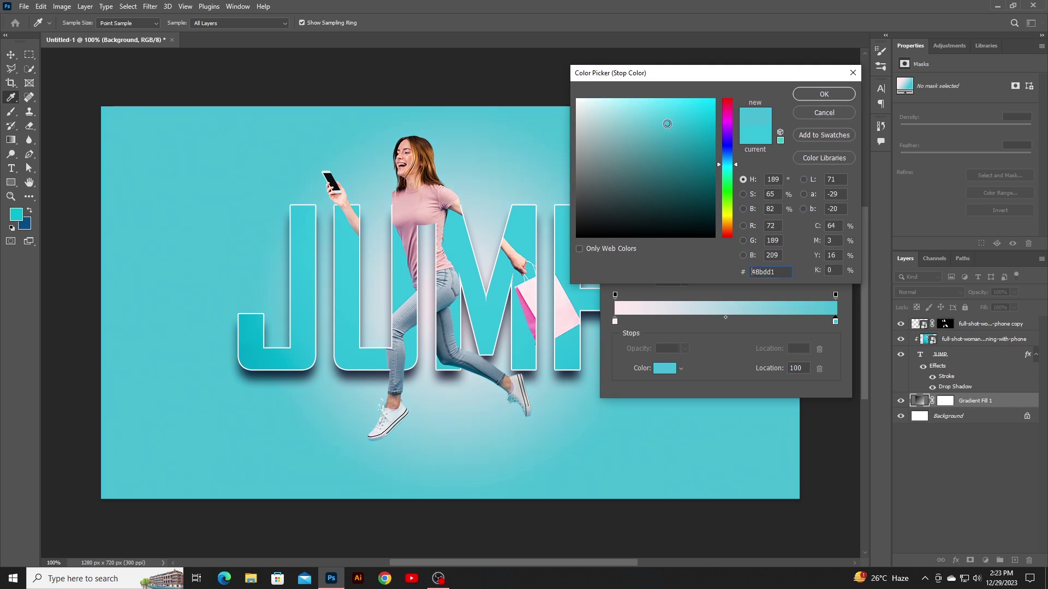
click(822, 95)
click(818, 143)
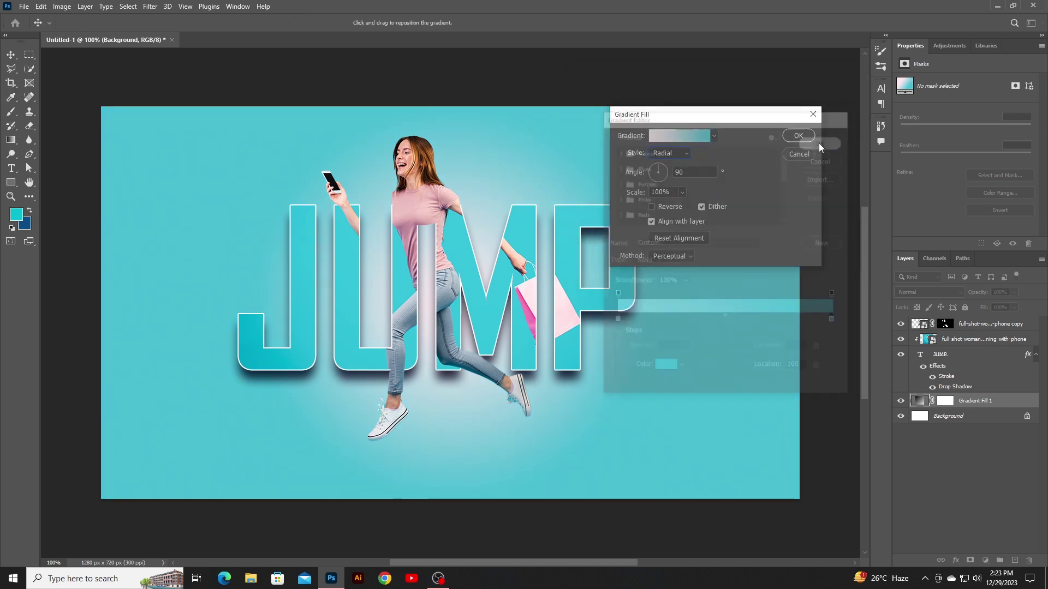
click(799, 136)
Step: Stamp all visible layers into a new merged layer above the masked cut-out woman layer
key(b)
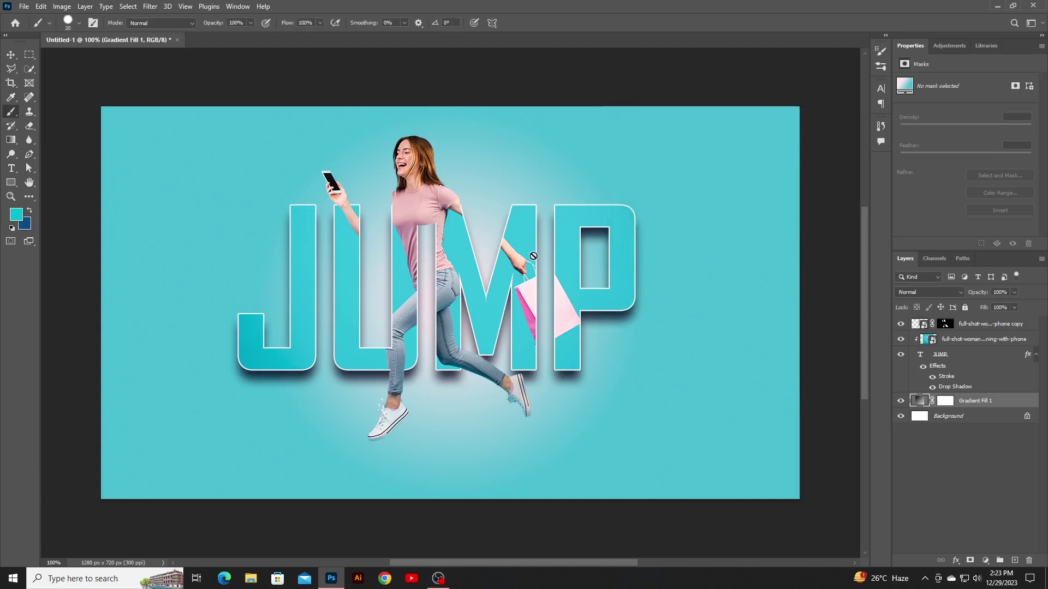
click(973, 325)
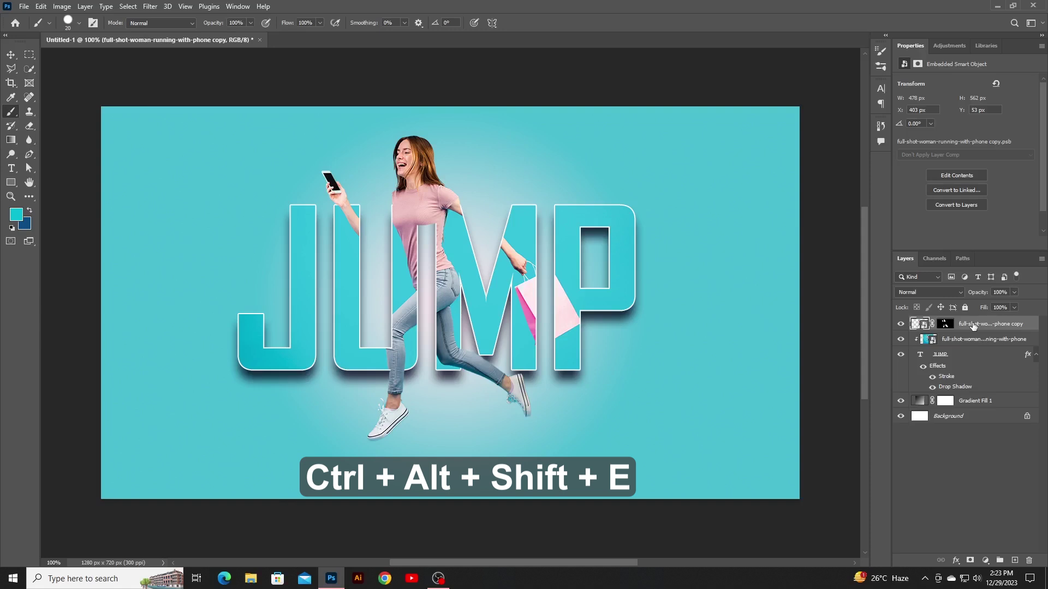
key(ctrl+alt+shift+e)
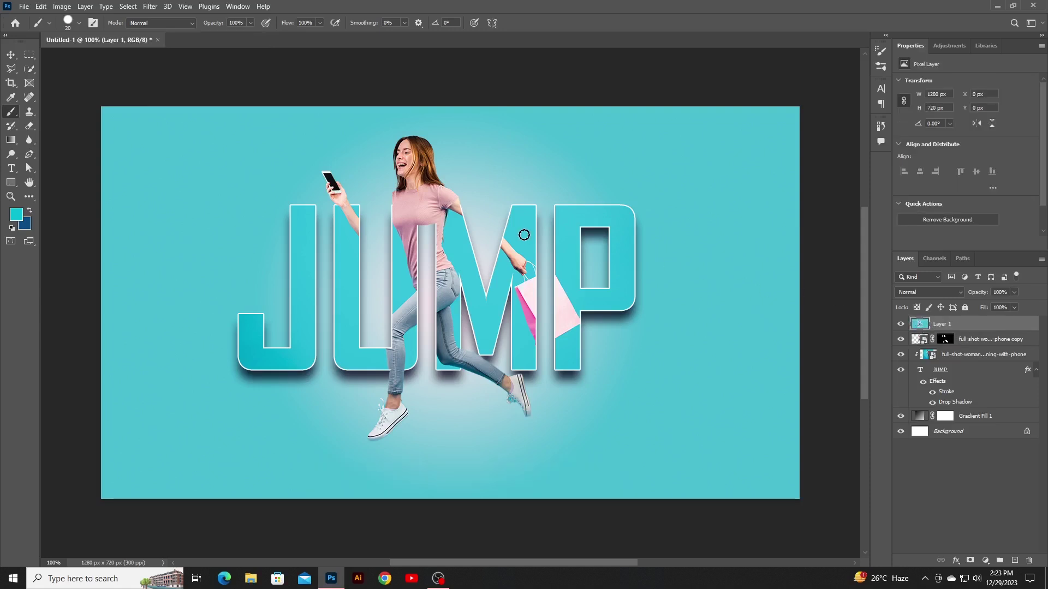
Step: In the Camera Raw Filter for the merged layer, set exposure to -0.05, contrast to +32, shadows to +8 and blacks to +16
click(149, 6)
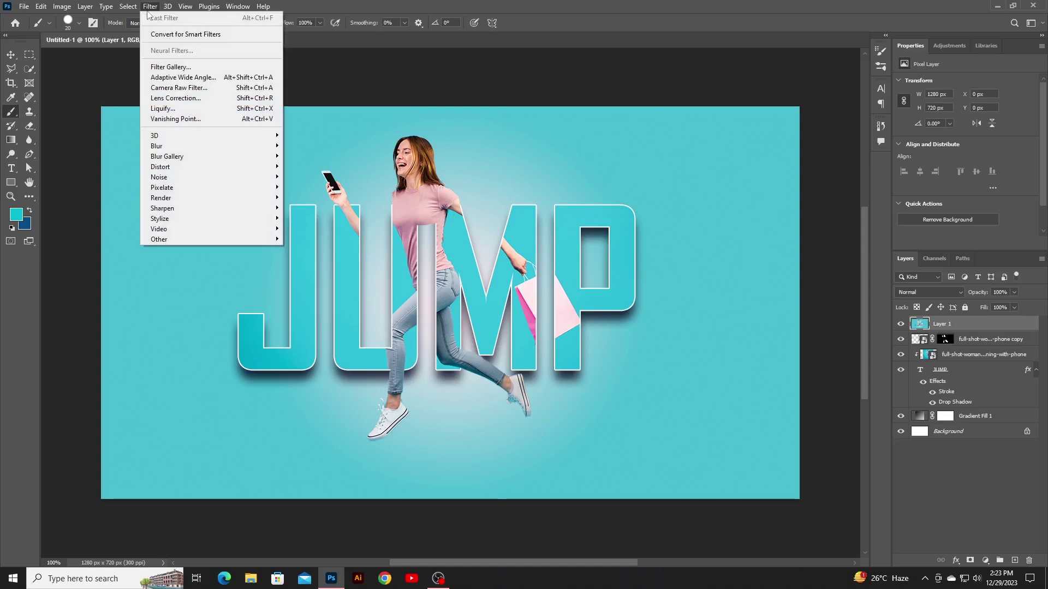
click(216, 91)
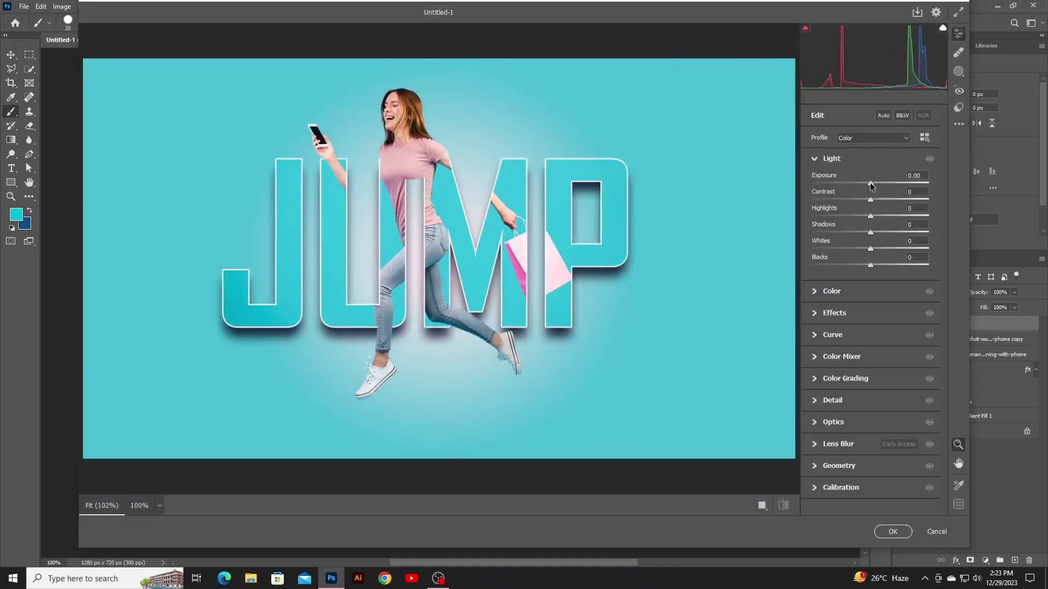
drag(870, 185, 890, 201)
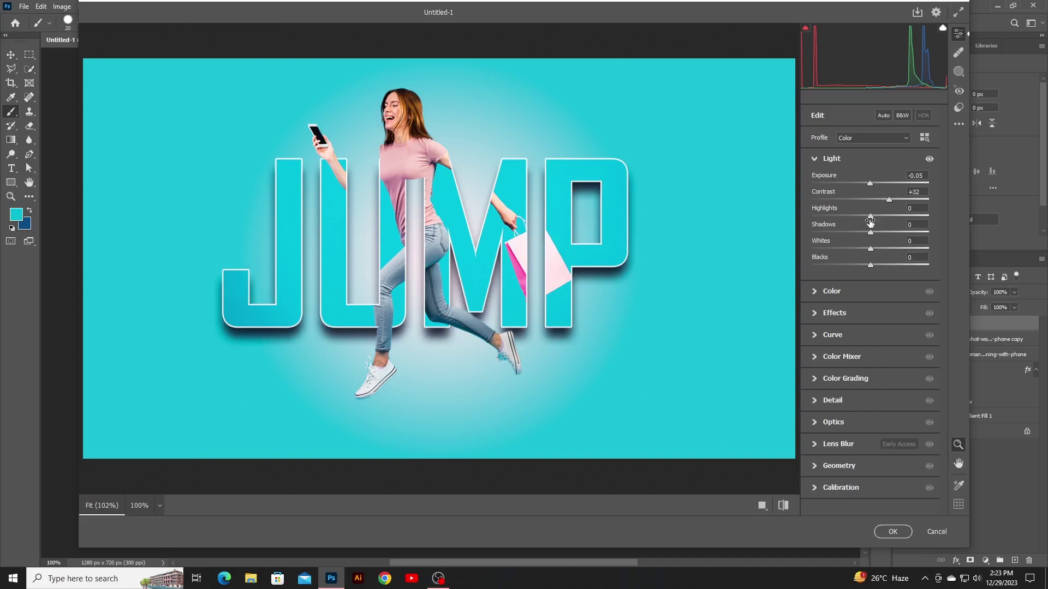
drag(871, 234, 878, 230)
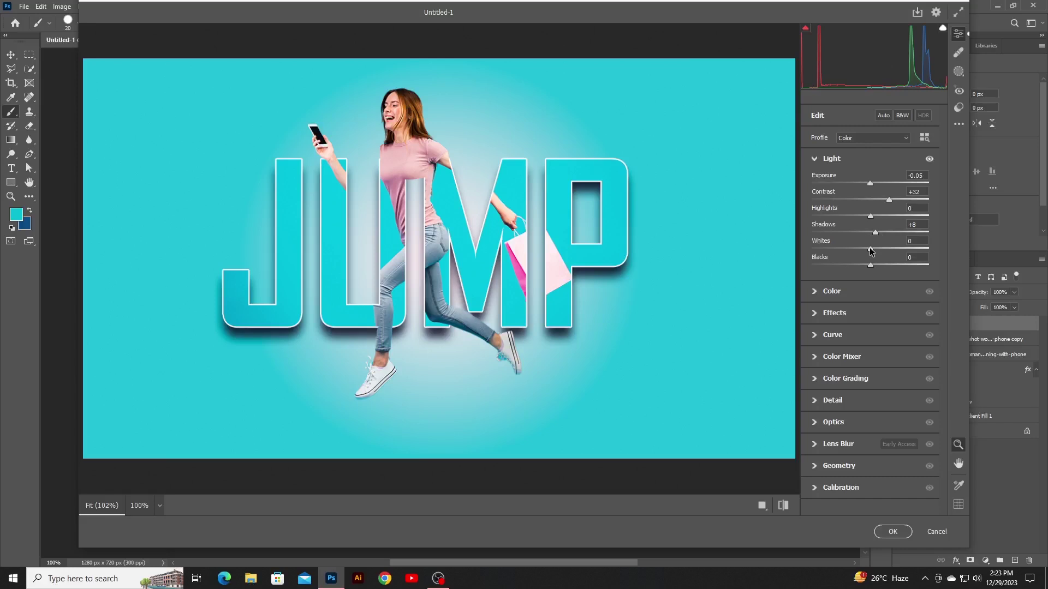
mouse_move(872, 267)
mouse_down()
mouse_move(883, 260)
mouse_move(882, 283)
mouse_up()
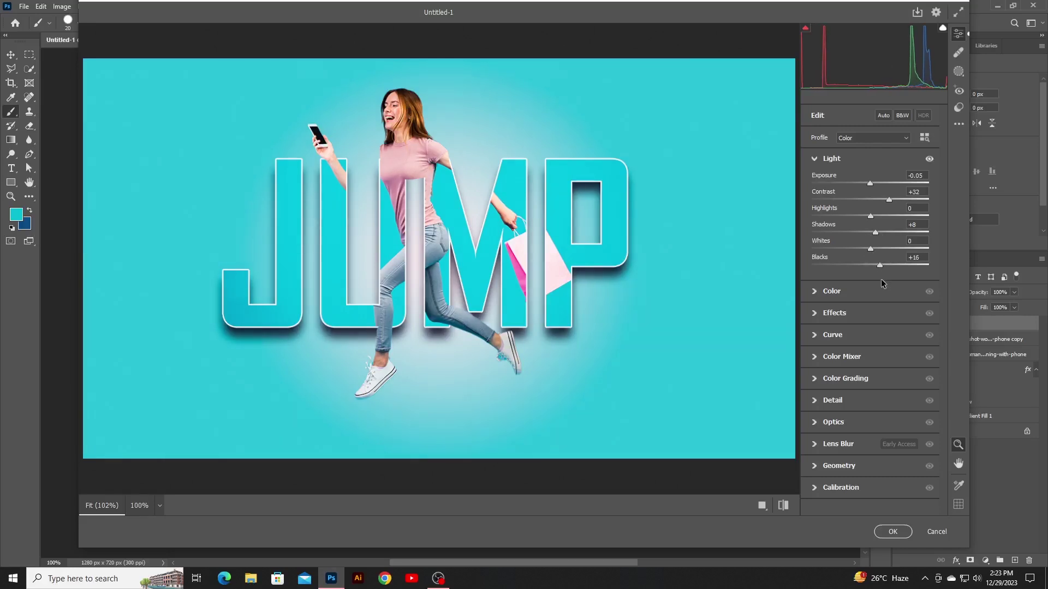
Step: Adjust the Camera Raw colour to temperature -2, tint -4, vibrance +20 and saturation +13
click(814, 295)
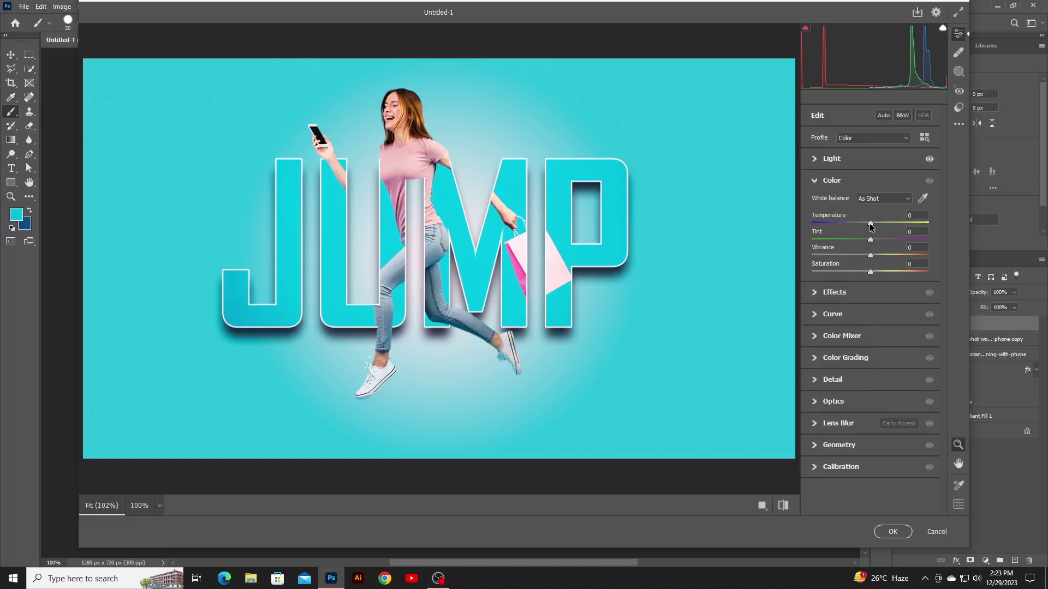
drag(871, 225, 869, 230)
drag(869, 244, 883, 255)
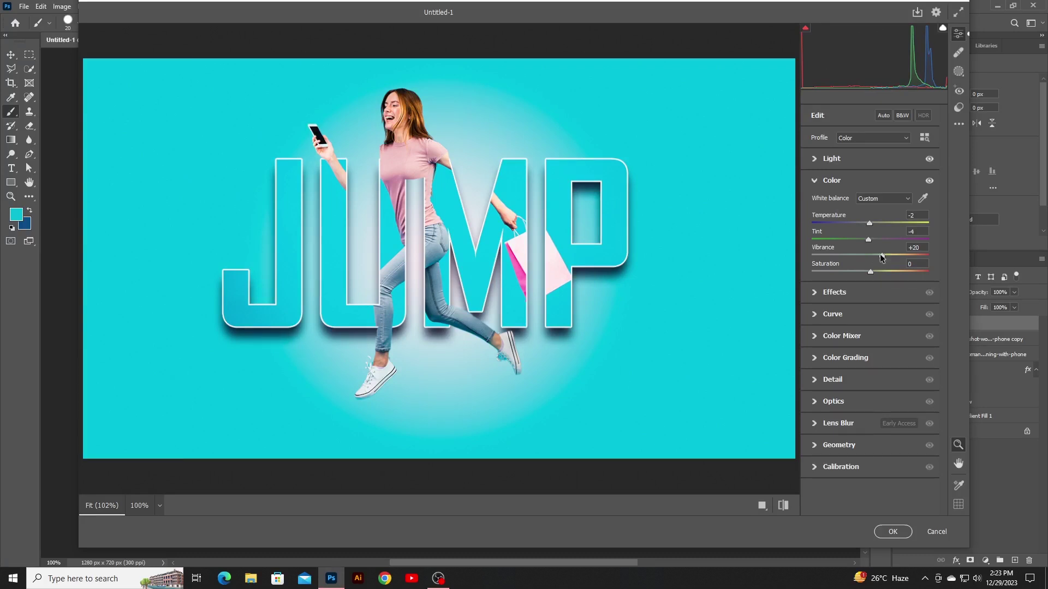
drag(871, 272, 879, 271)
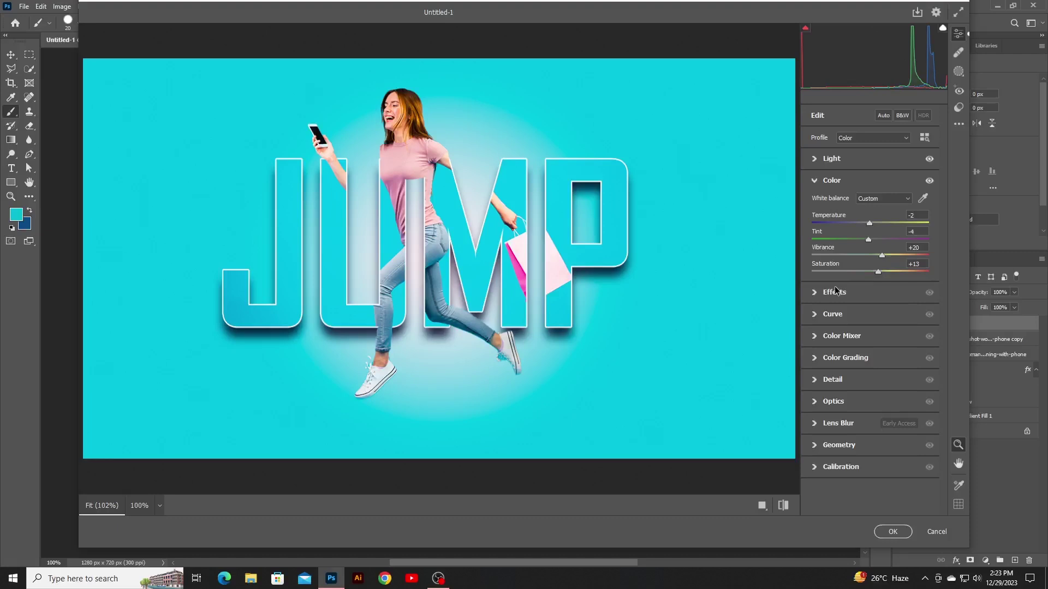
Step: Set the Camera Raw texture to +5, raise clarity slightly and apply the filter to the merged layer
click(812, 296)
drag(871, 226, 873, 226)
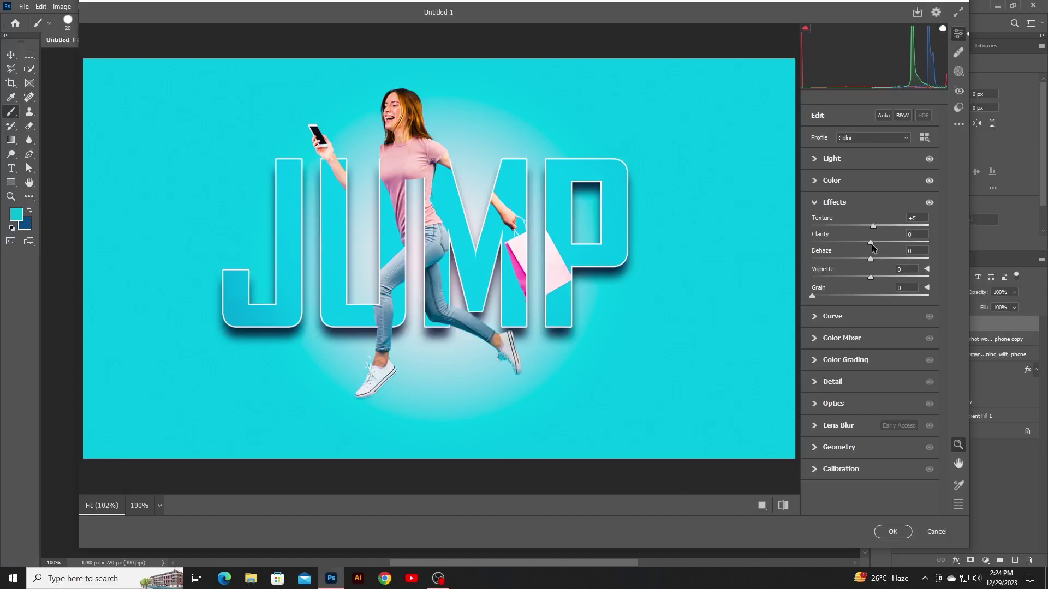
drag(870, 242, 874, 245)
click(895, 531)
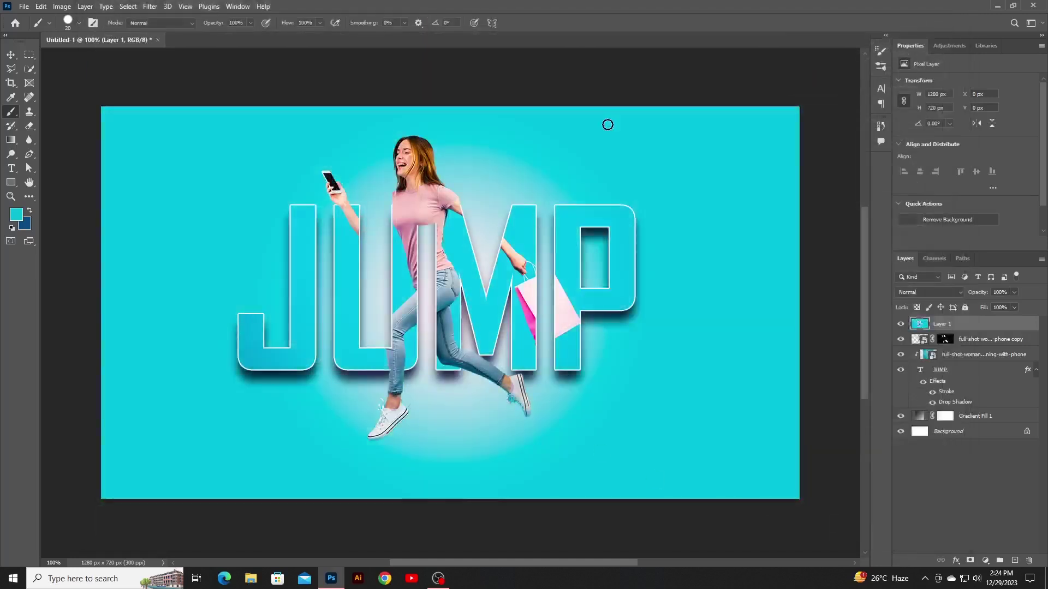